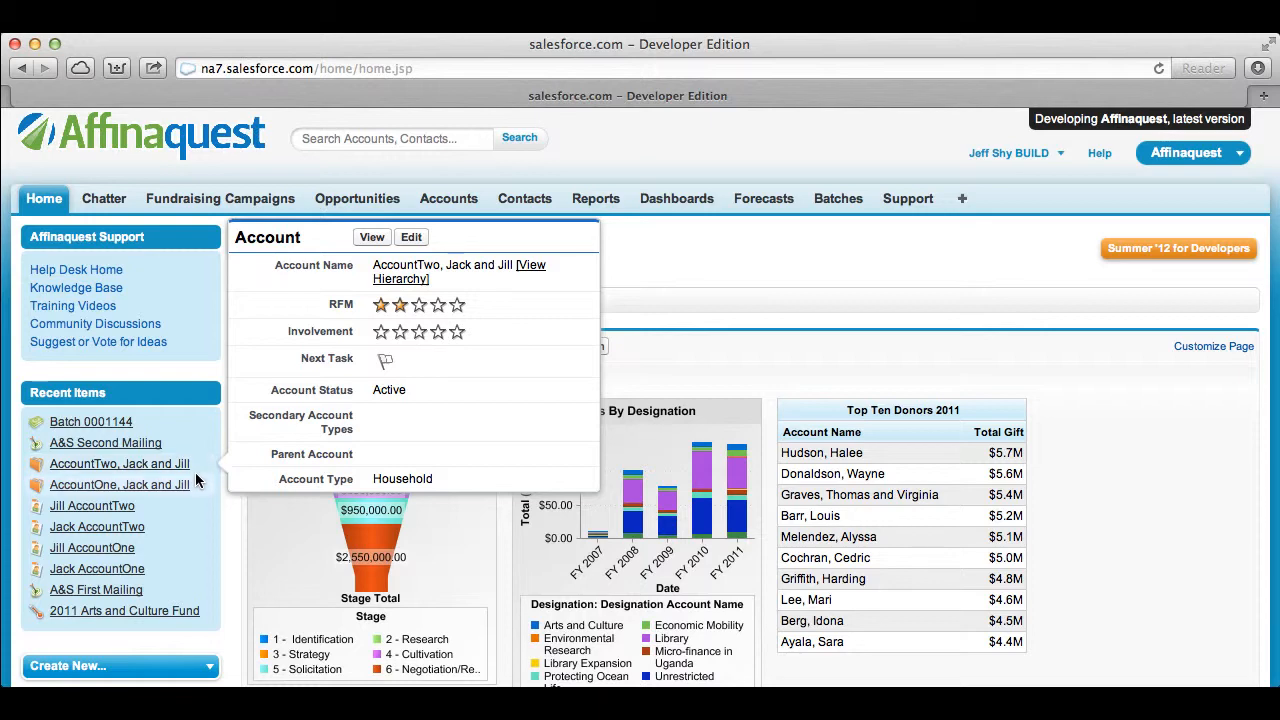
- Open the Merge Accounts tool from the Accounts home page
mouse_move(195, 488)
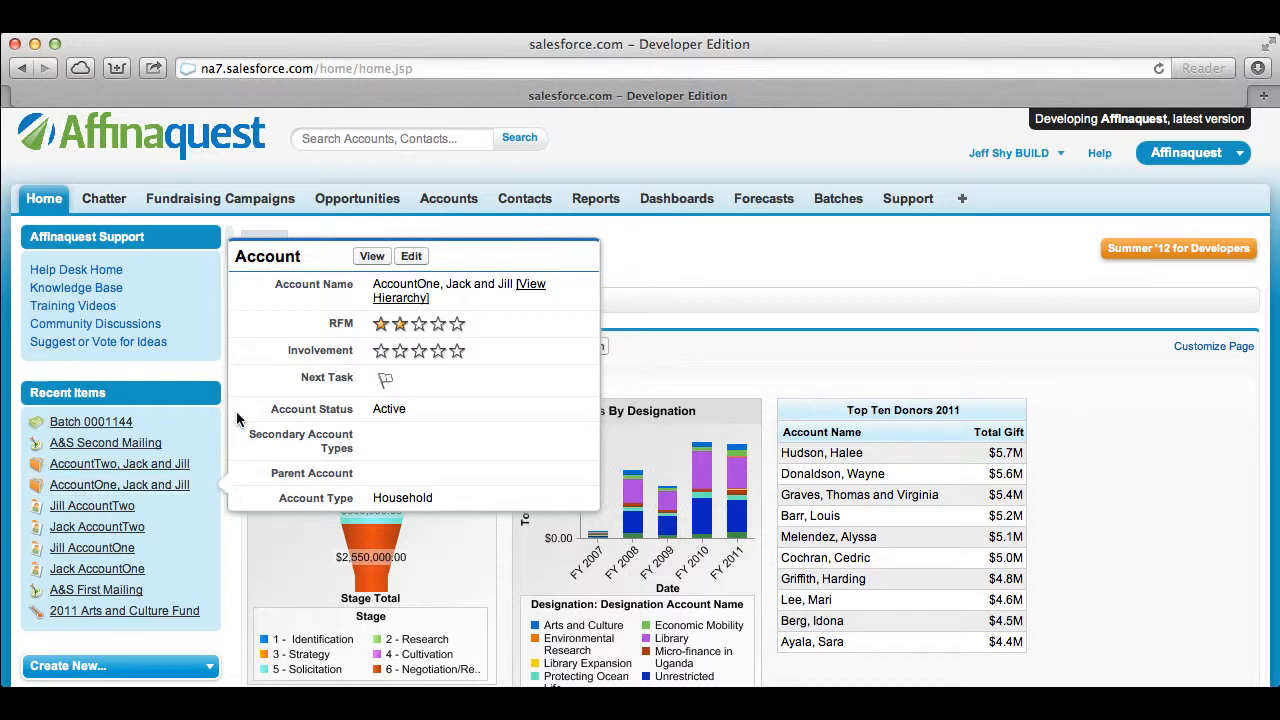
click(446, 204)
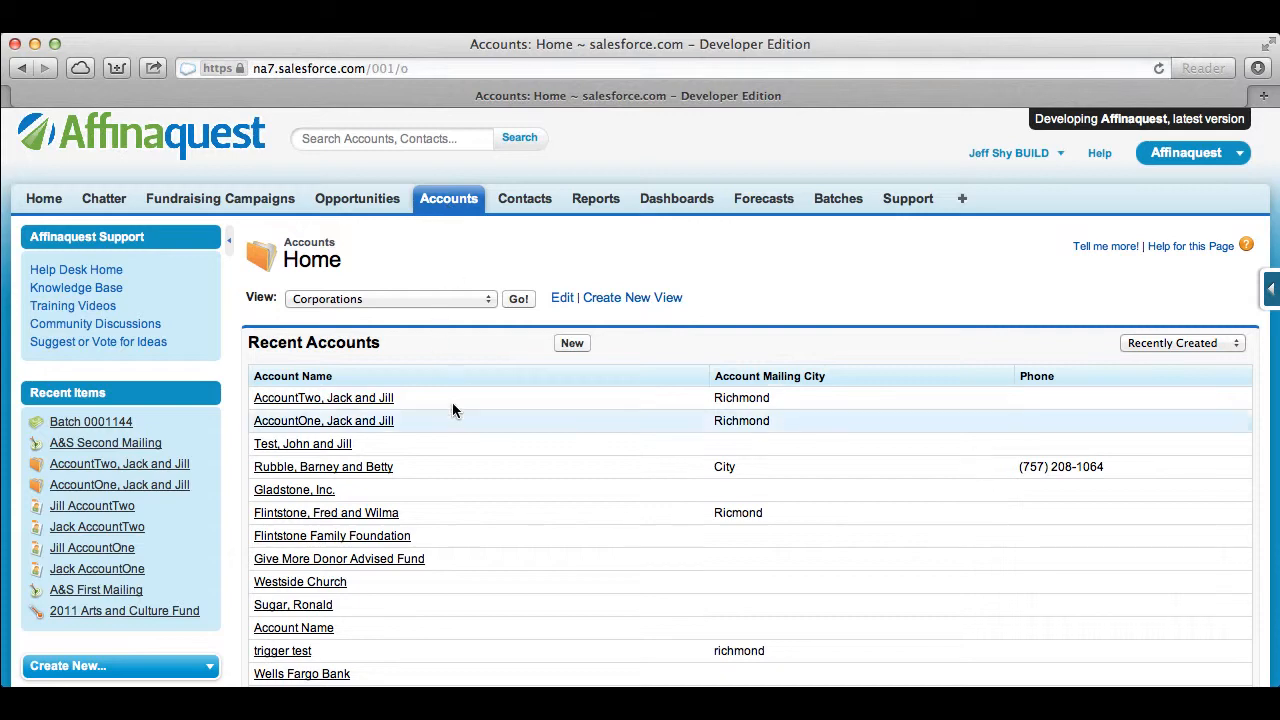
scroll(458, 420, down, 5)
scroll(459, 425, down, 7)
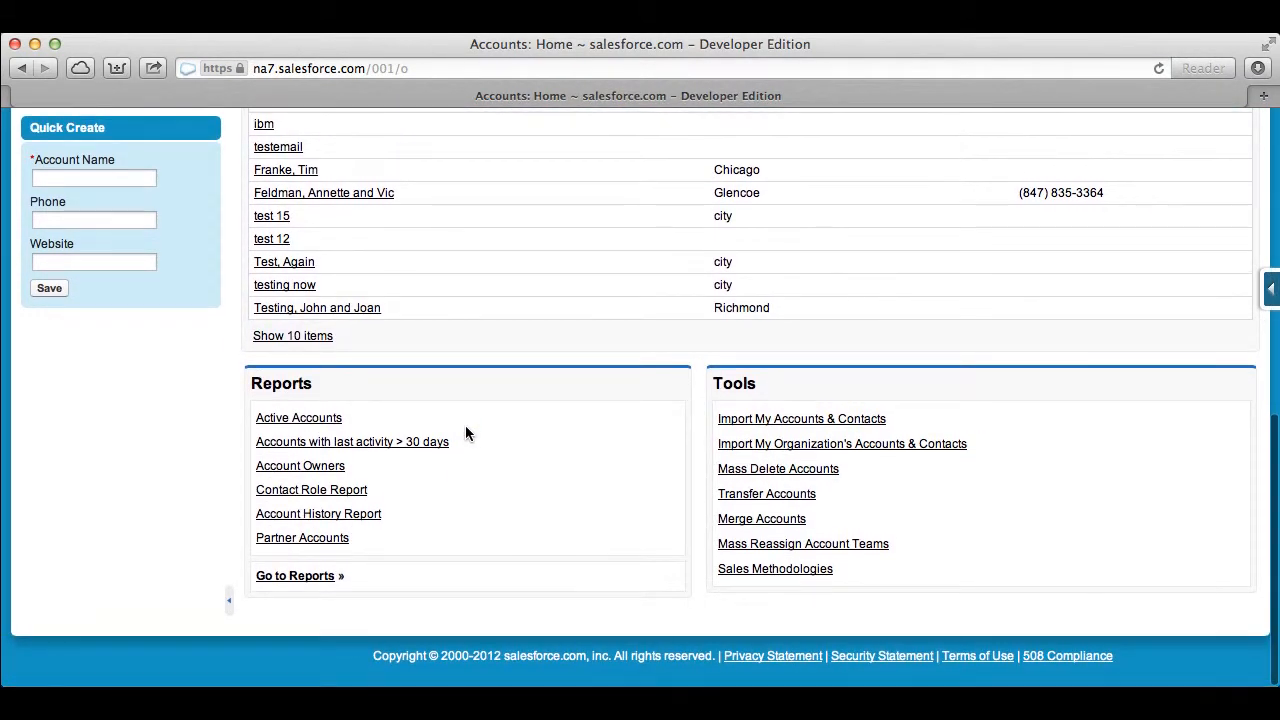
click(766, 520)
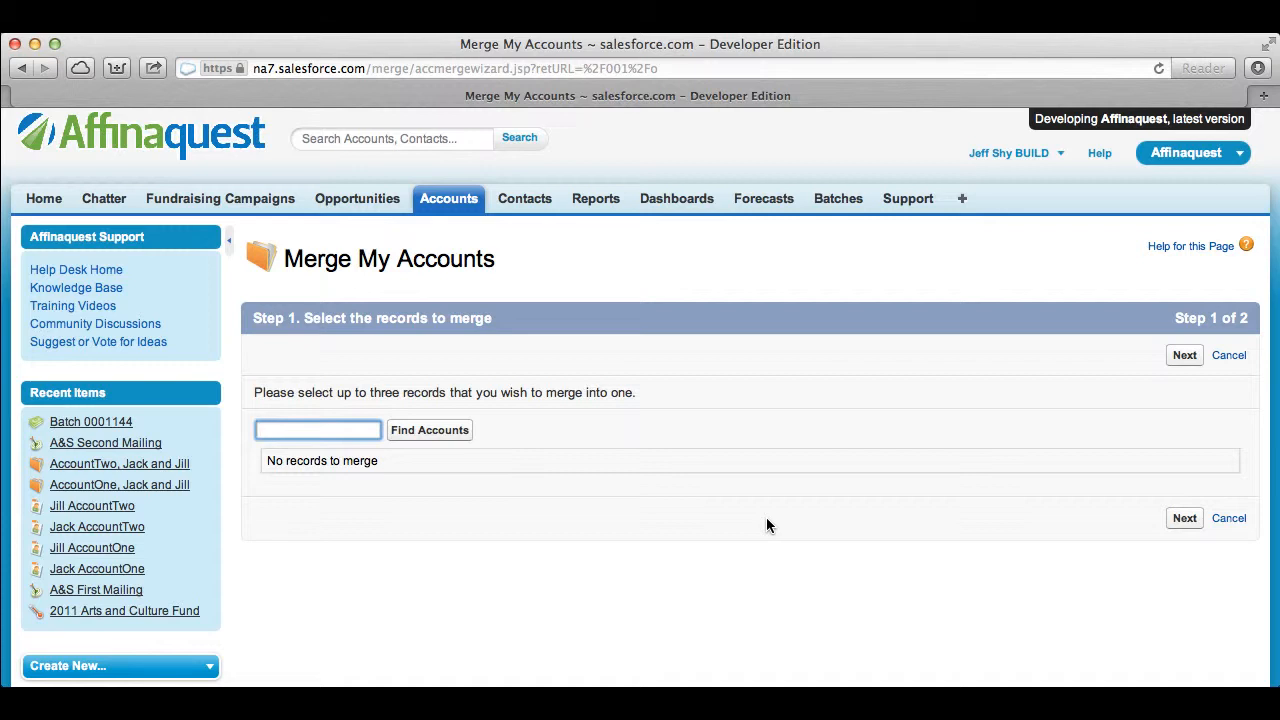
- Find accounts matching "Account" and choose the AccountOne and AccountTwo households as the records to merge
text(Acc)
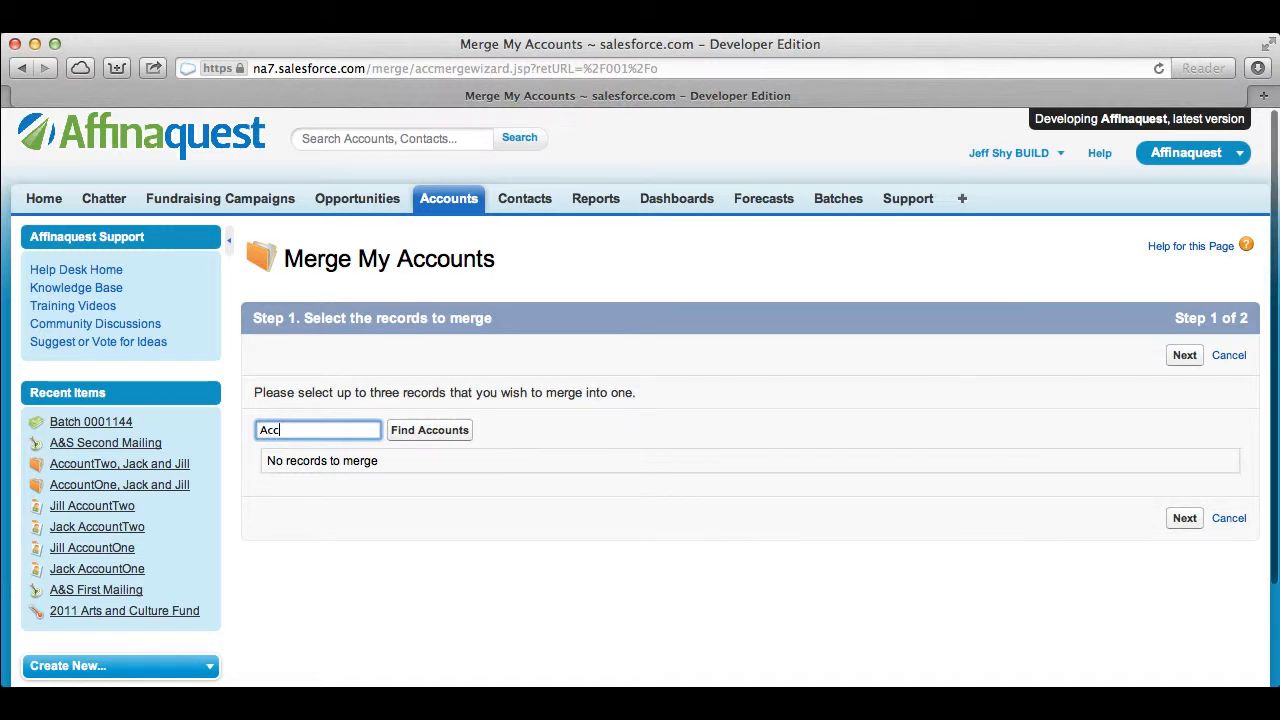
text(ount)
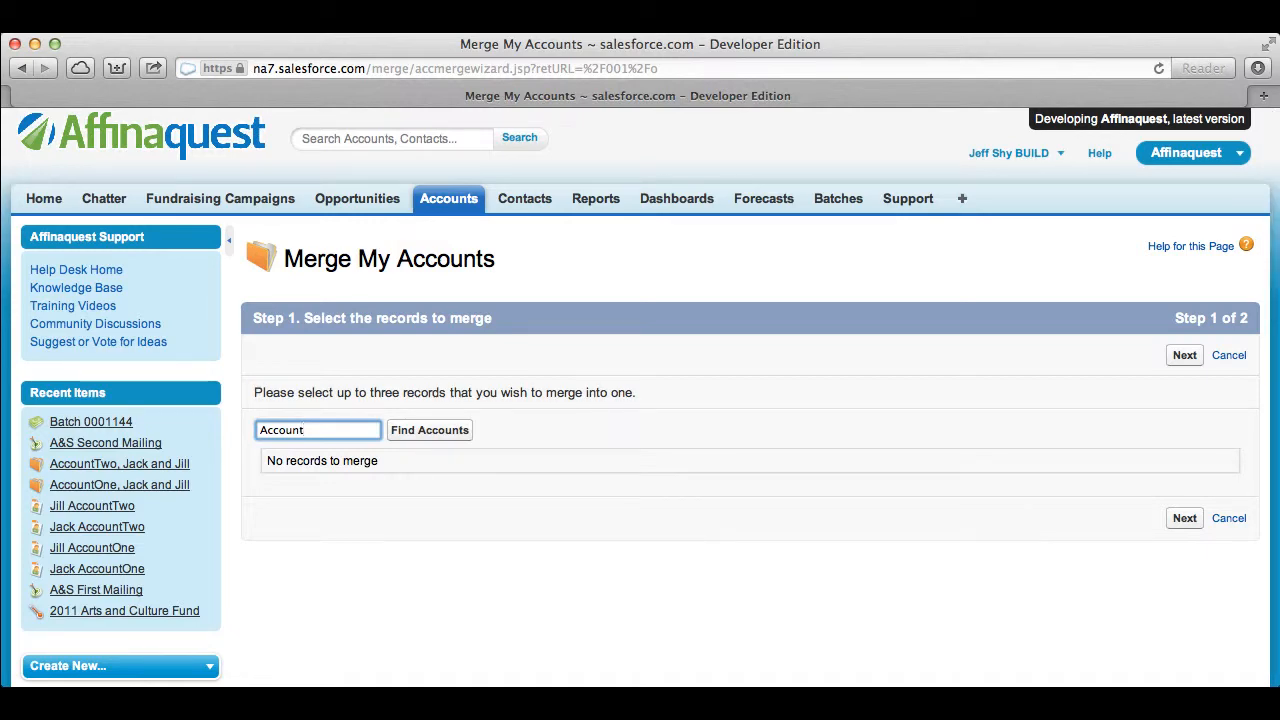
scroll(729, 501, down, 3)
click(420, 312)
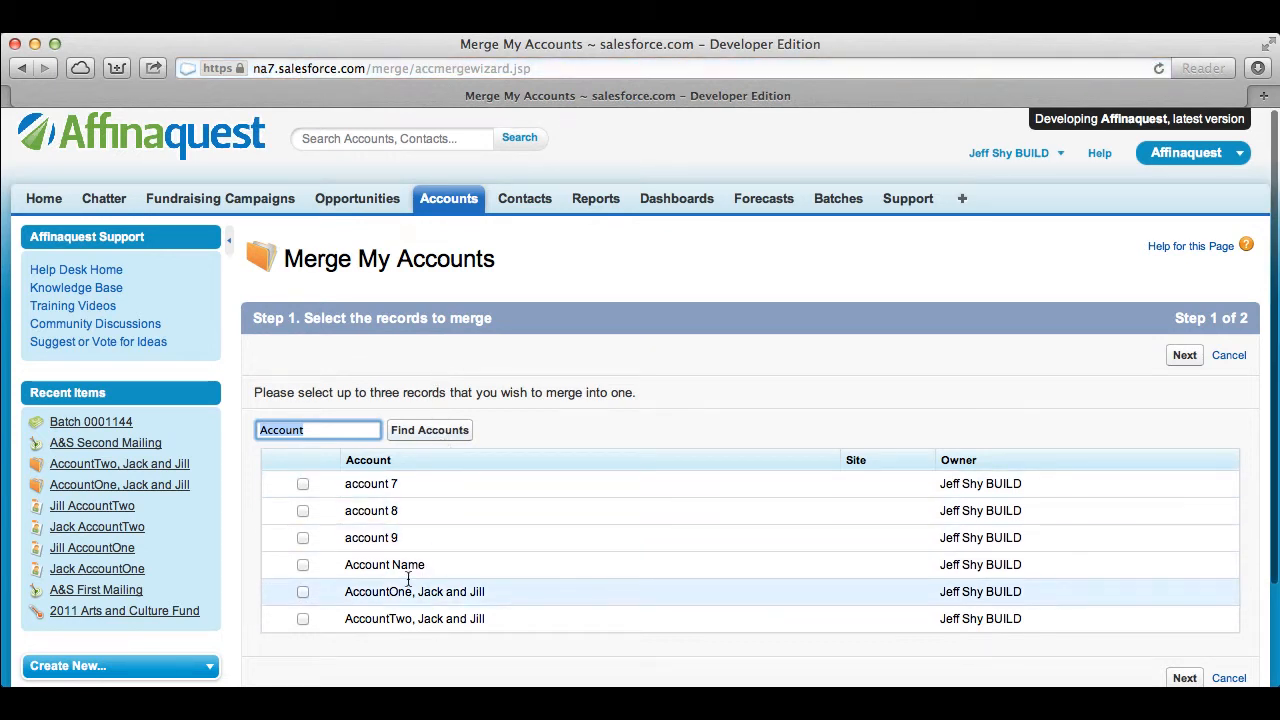
click(304, 594)
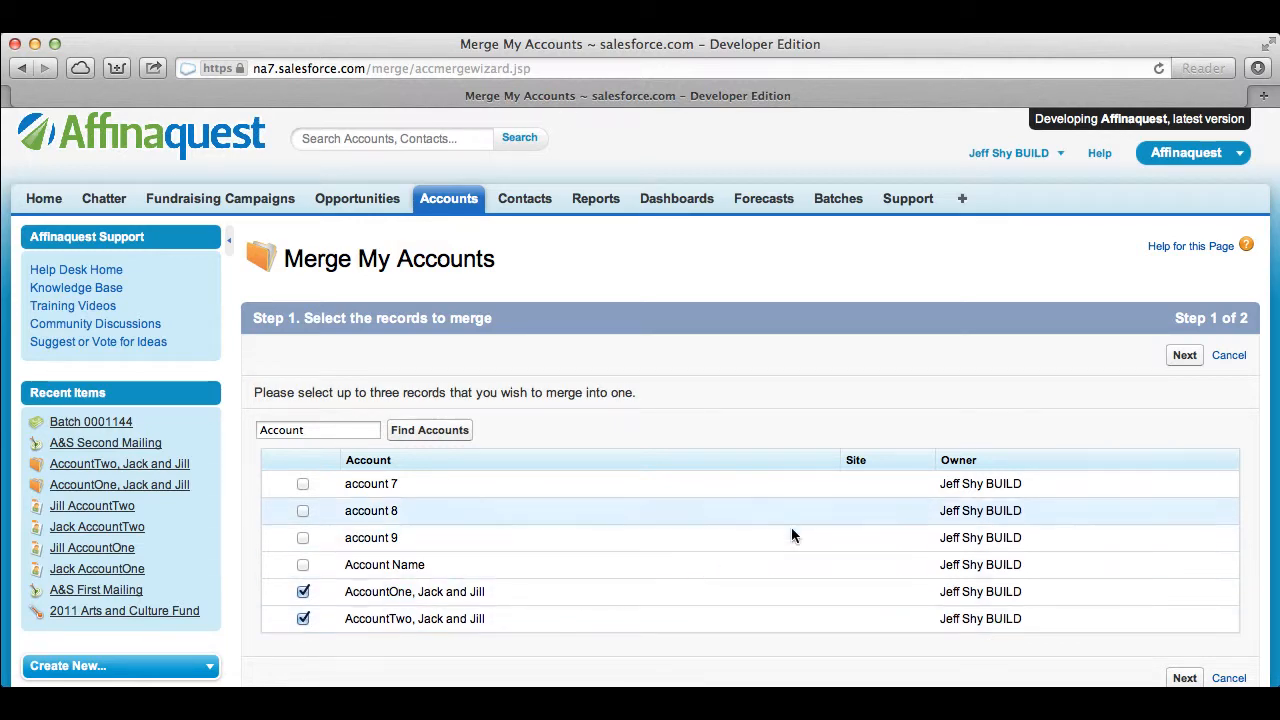
click(1183, 358)
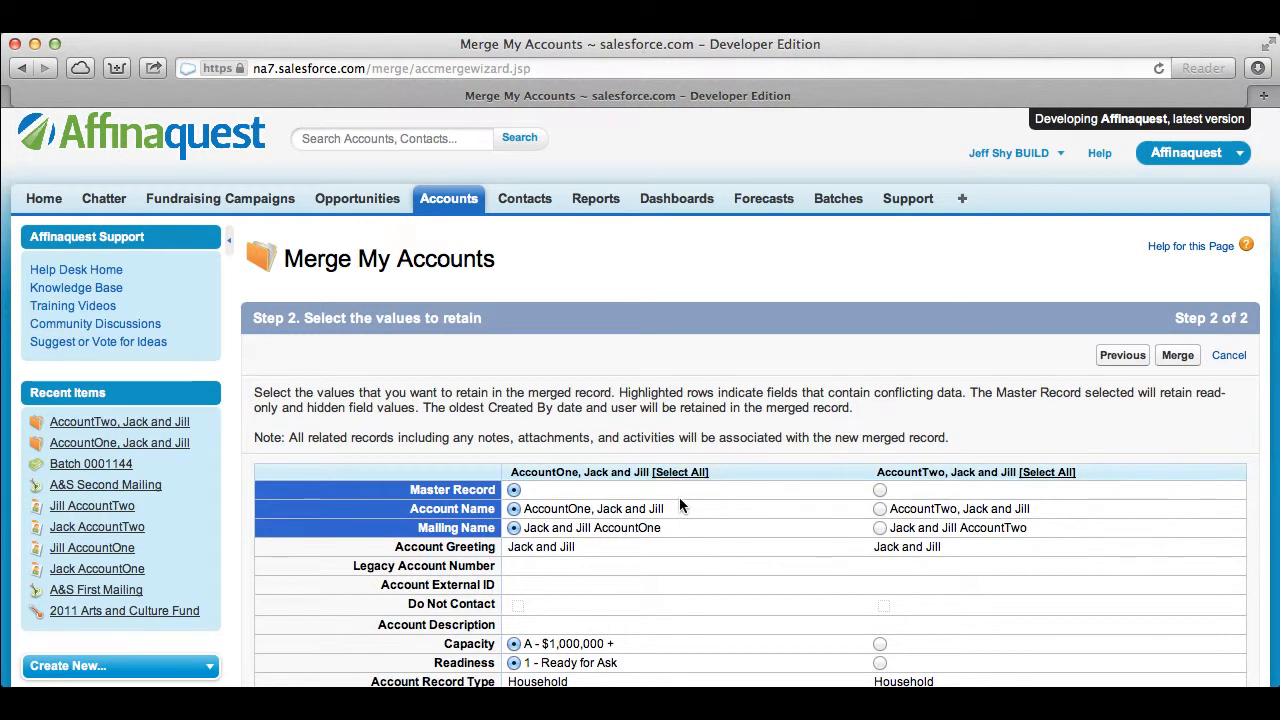
- Keep AccountOne as the master record but retain AccountTwo's account mailing address for the merged account
scroll(679, 506, down, 1)
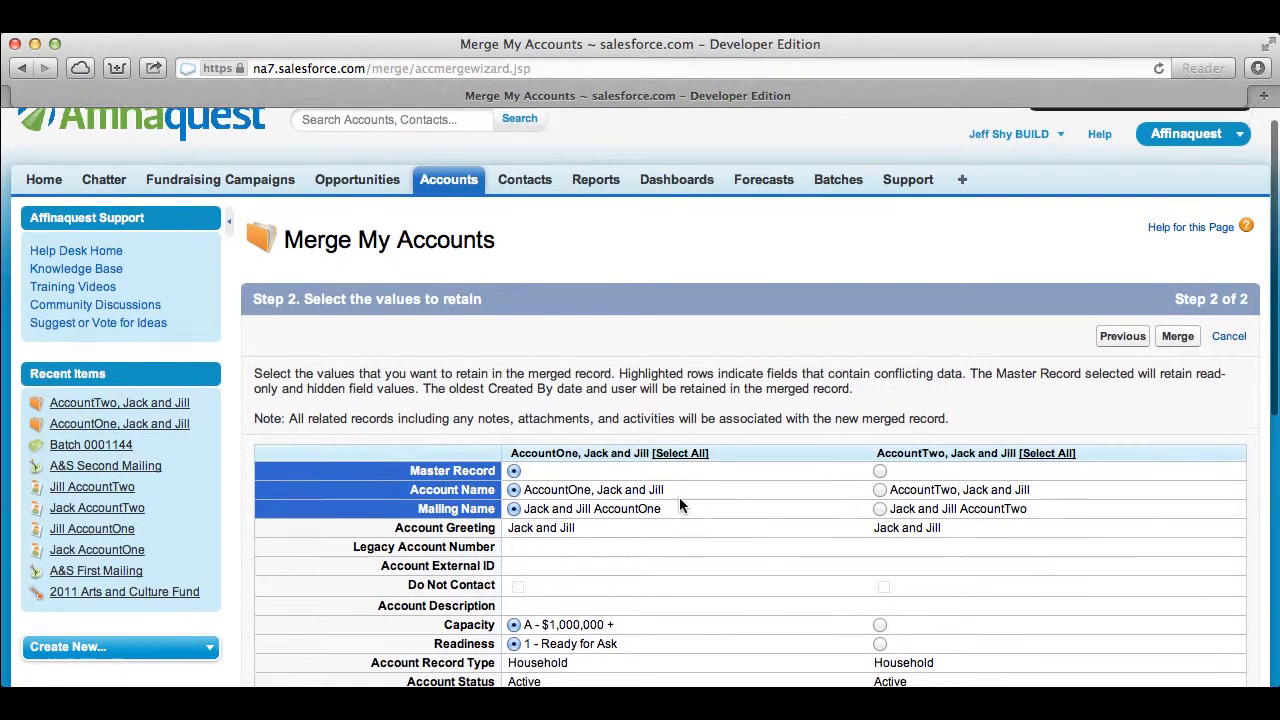
scroll(679, 505, down, 5)
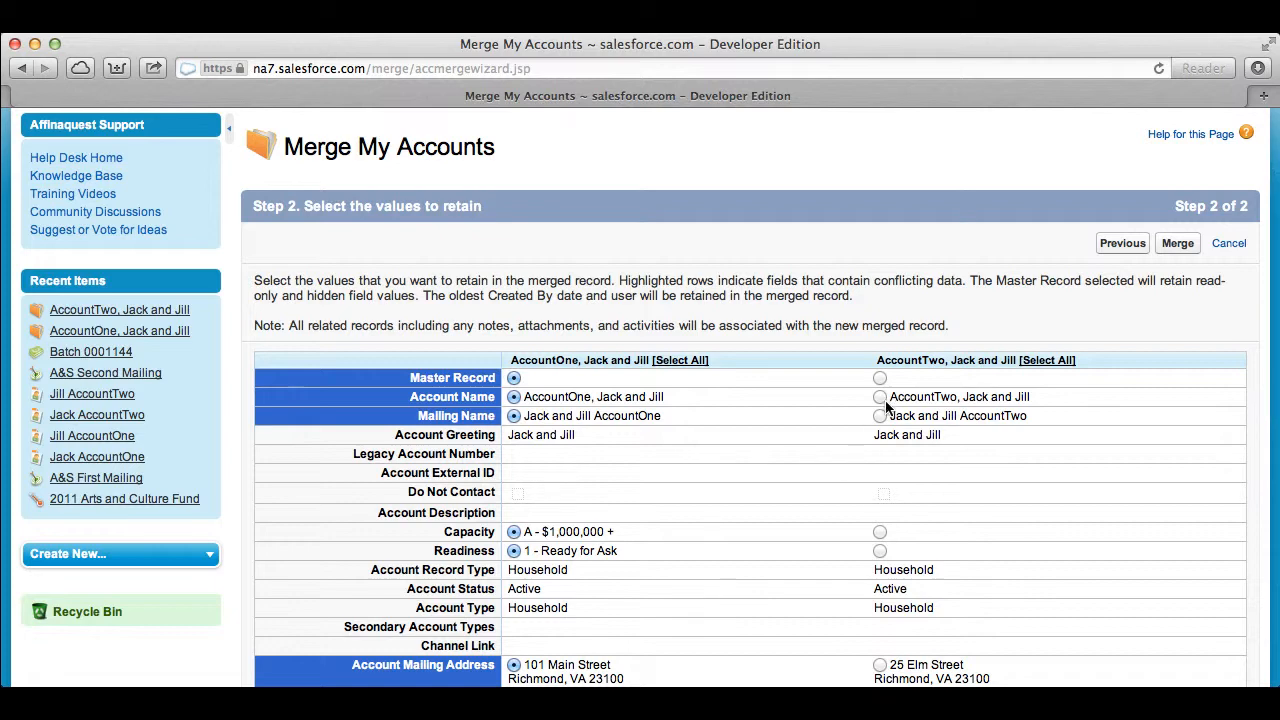
scroll(877, 493, down, 3)
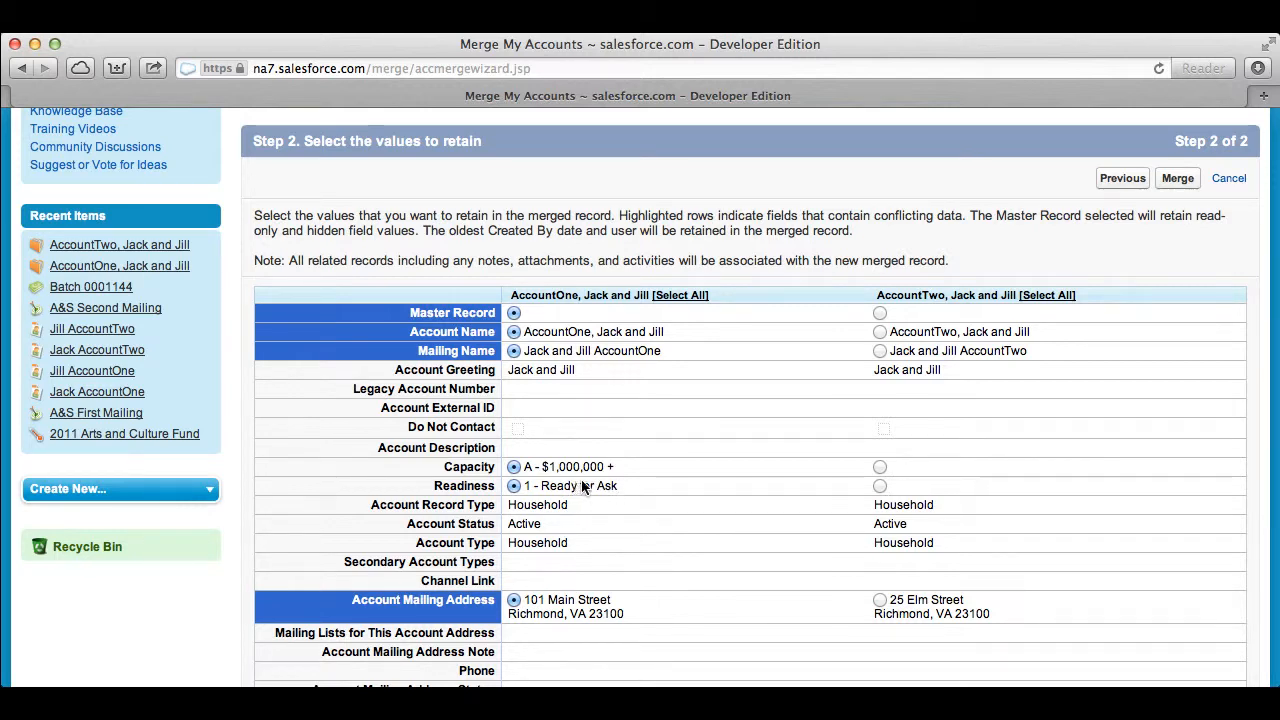
scroll(581, 486, down, 1)
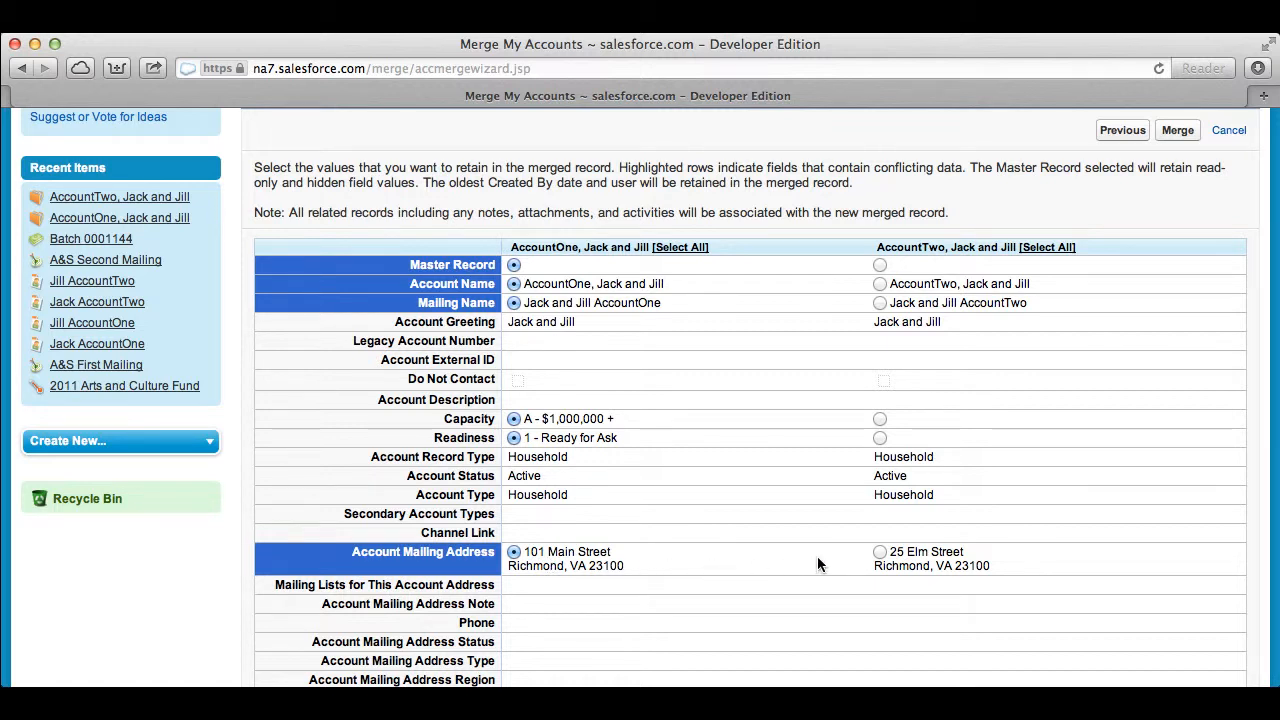
click(880, 553)
- Merge the two household accounts with the selected values and confirm the record merge
scroll(789, 556, down, 4)
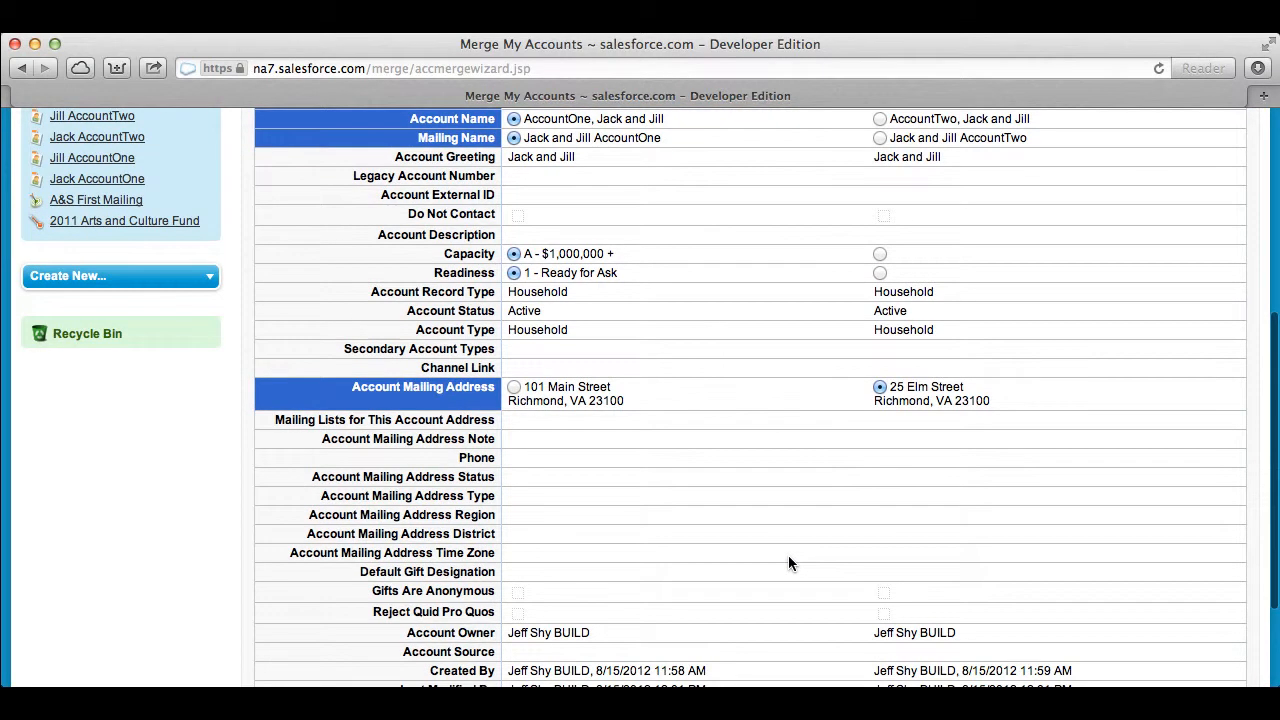
scroll(788, 563, down, 3)
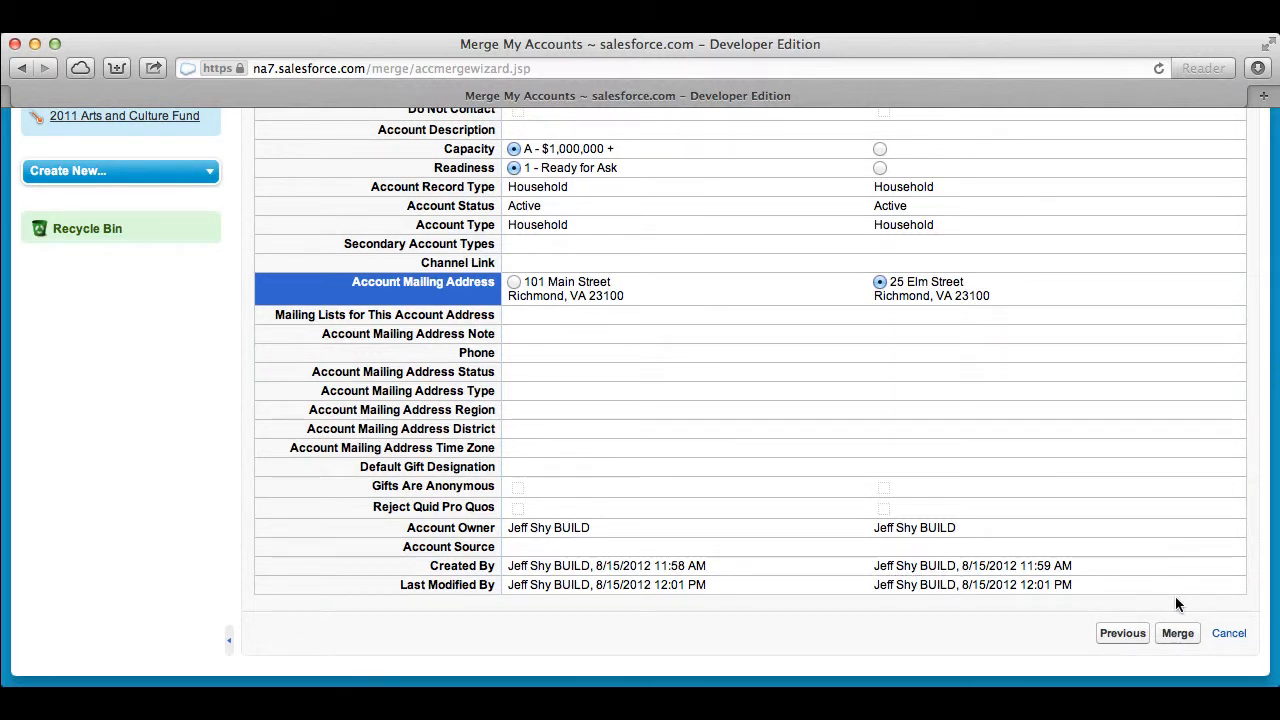
click(1178, 634)
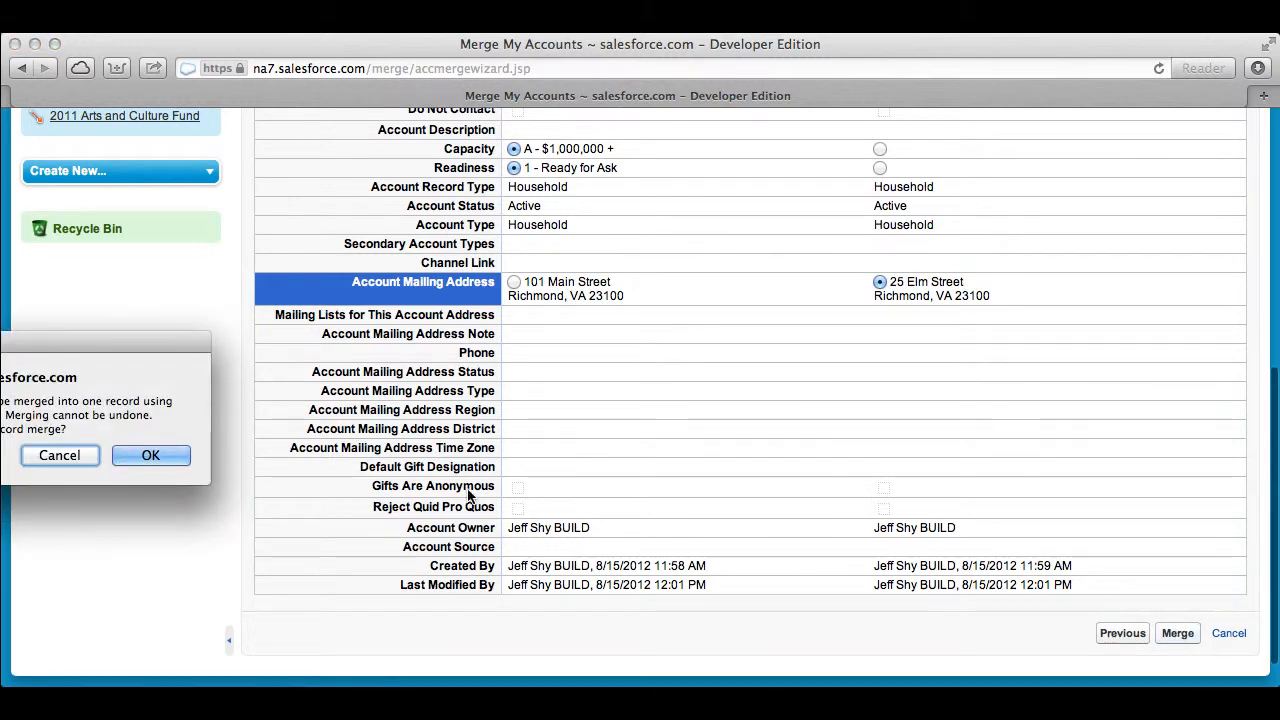
drag(105, 344, 320, 349)
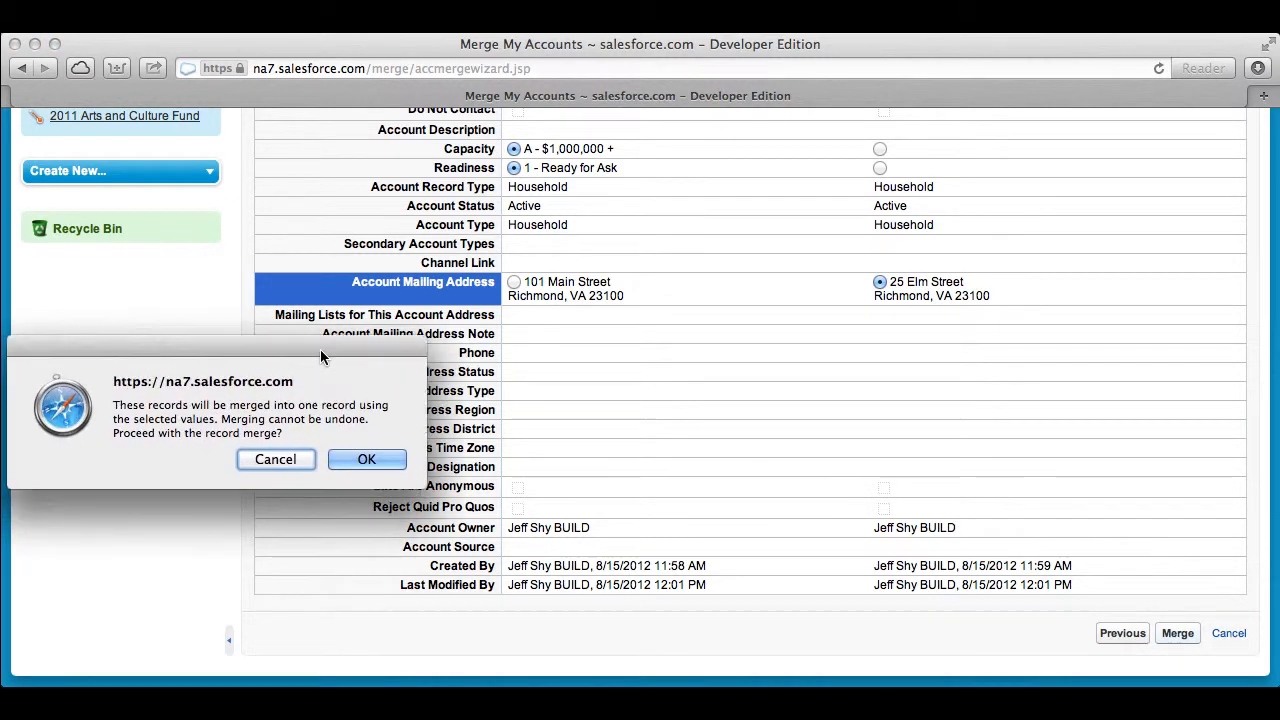
click(366, 460)
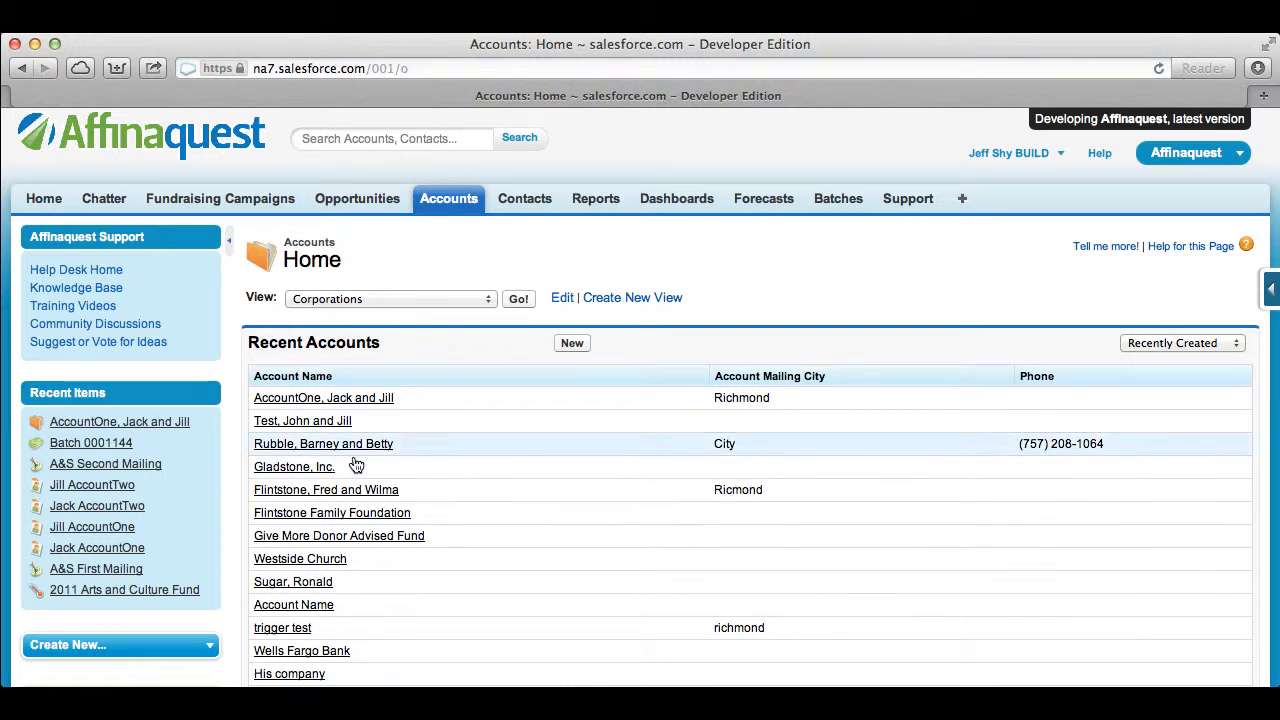
- Open the merged AccountOne household and check its mailing name and account mailing address
click(337, 399)
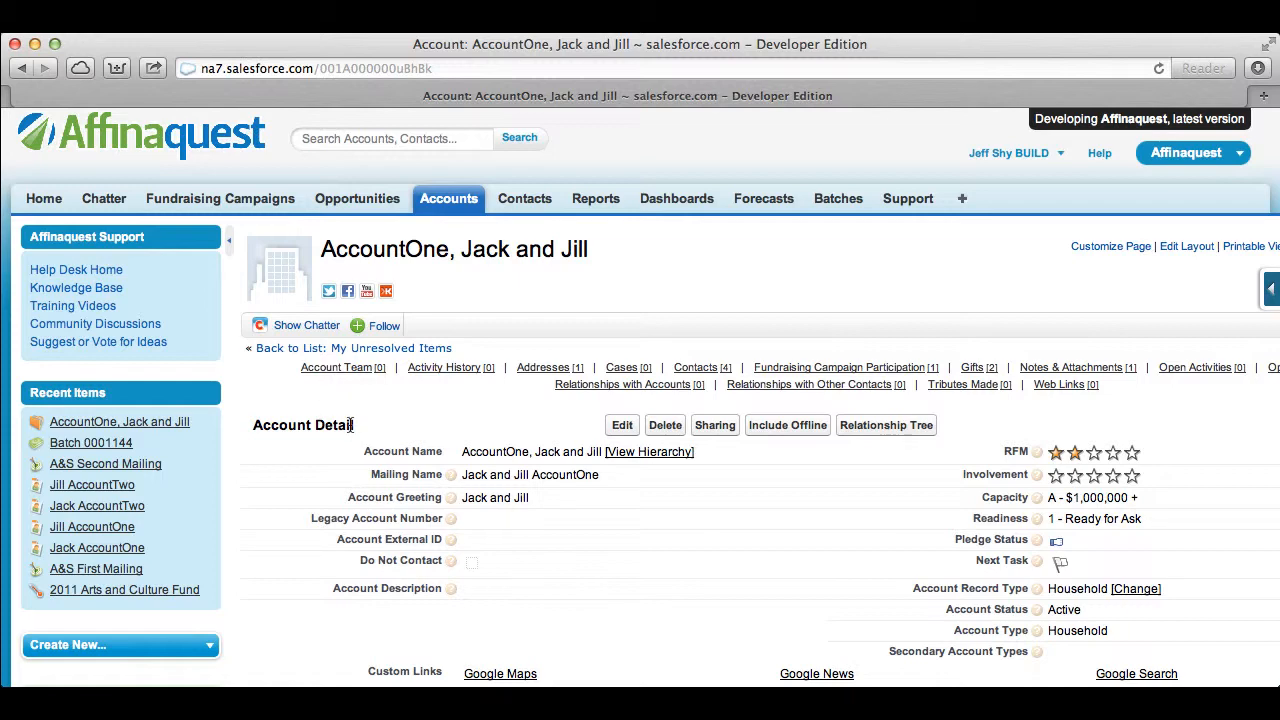
scroll(345, 420, down, 4)
scroll(349, 428, down, 2)
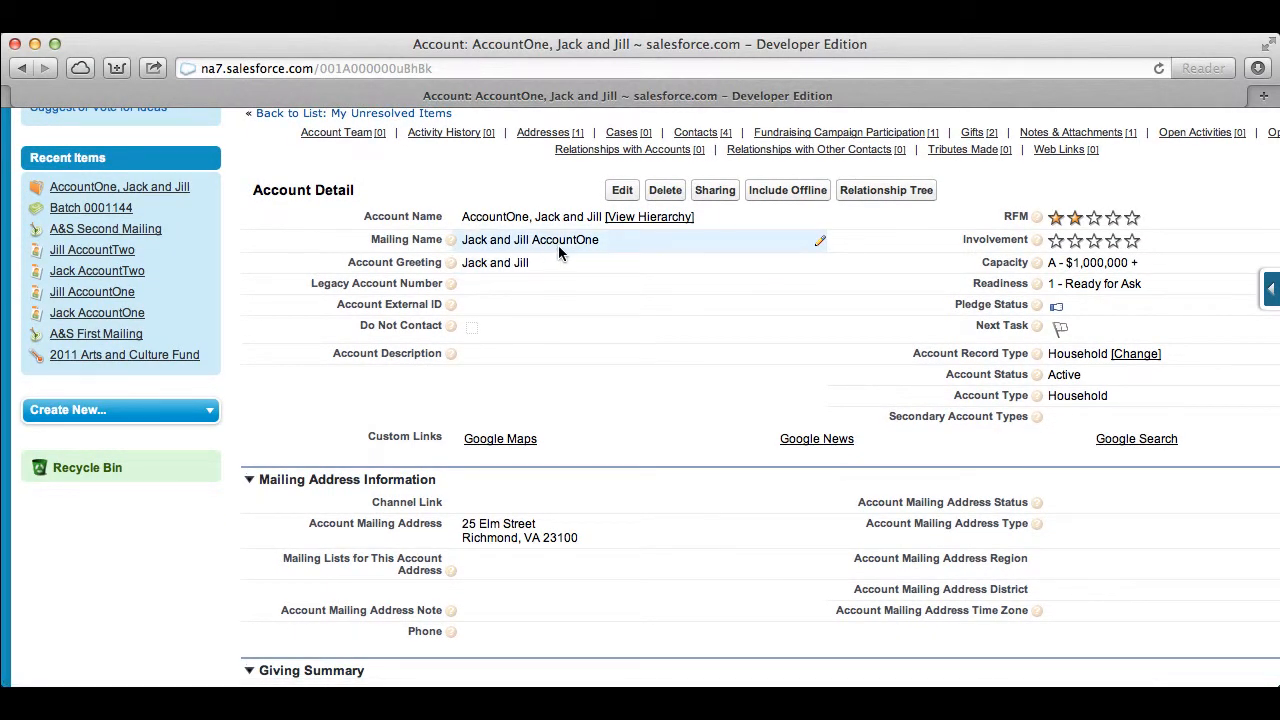
scroll(558, 252, down, 2)
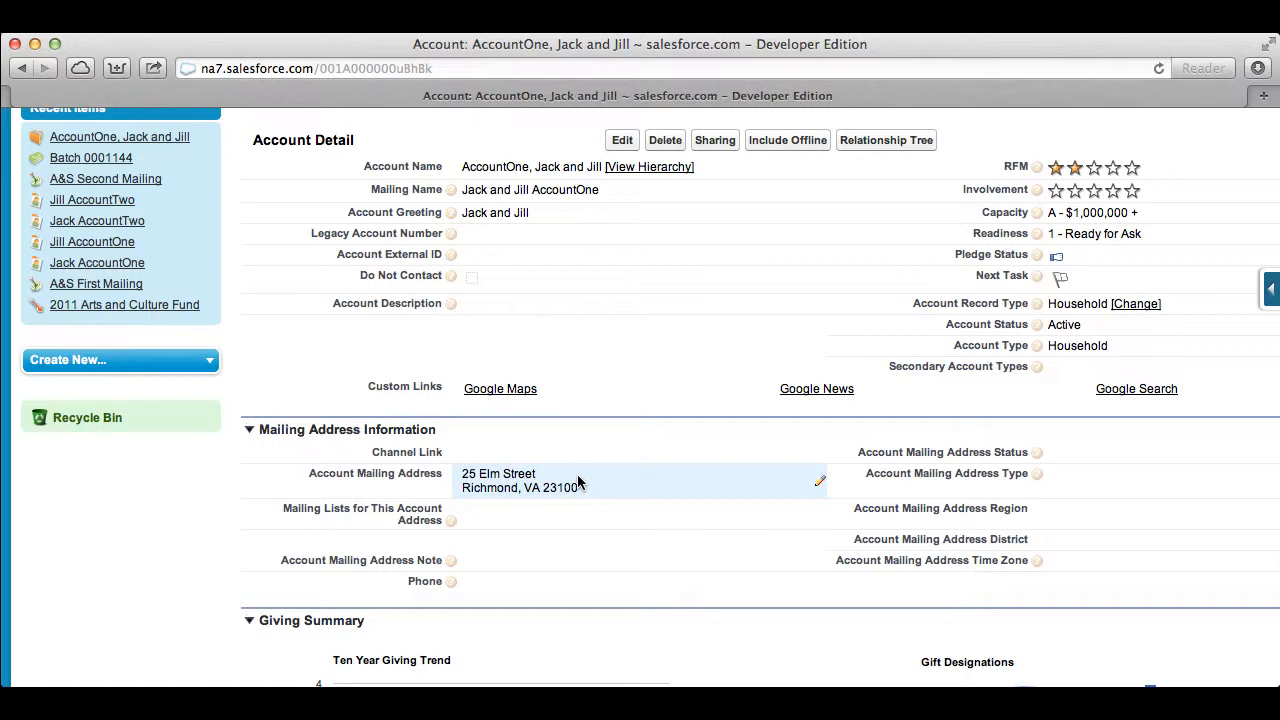
scroll(578, 483, up, 5)
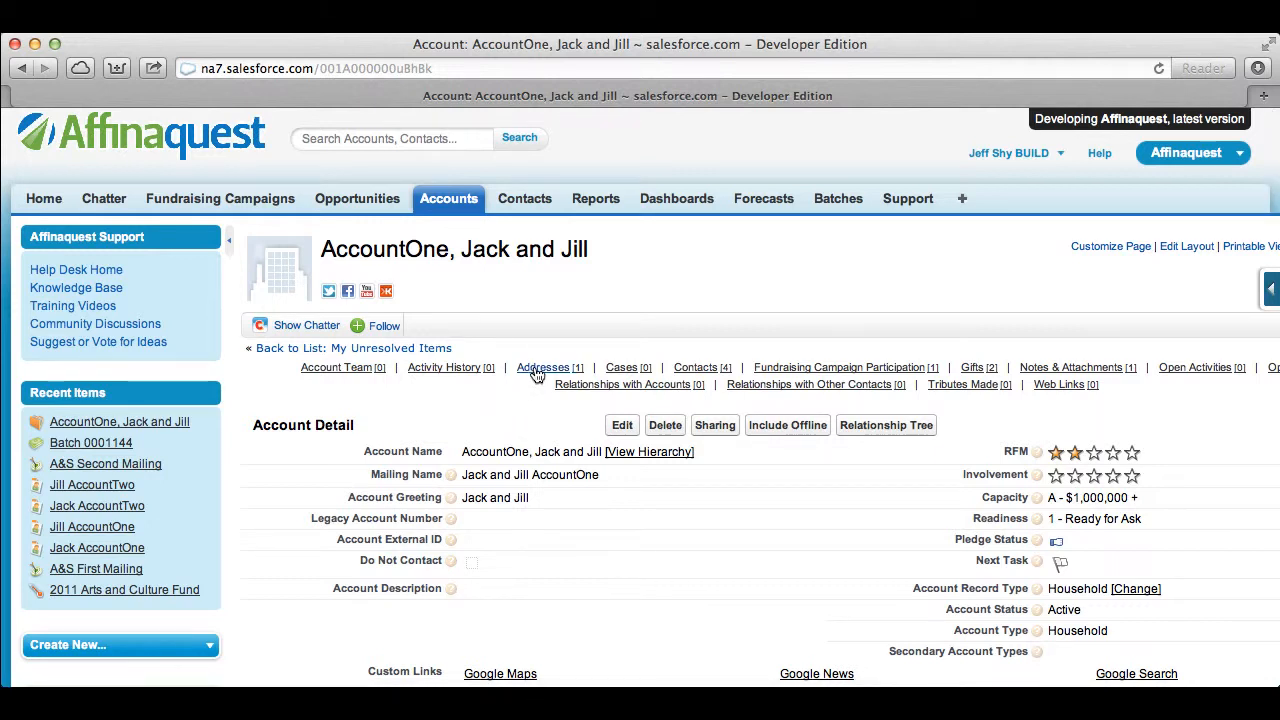
- Review the merged account's addresses, contacts and gifts, and open the $1.00 gift to check its recognition credits
mouse_move(537, 373)
mouse_move(695, 373)
mouse_move(979, 371)
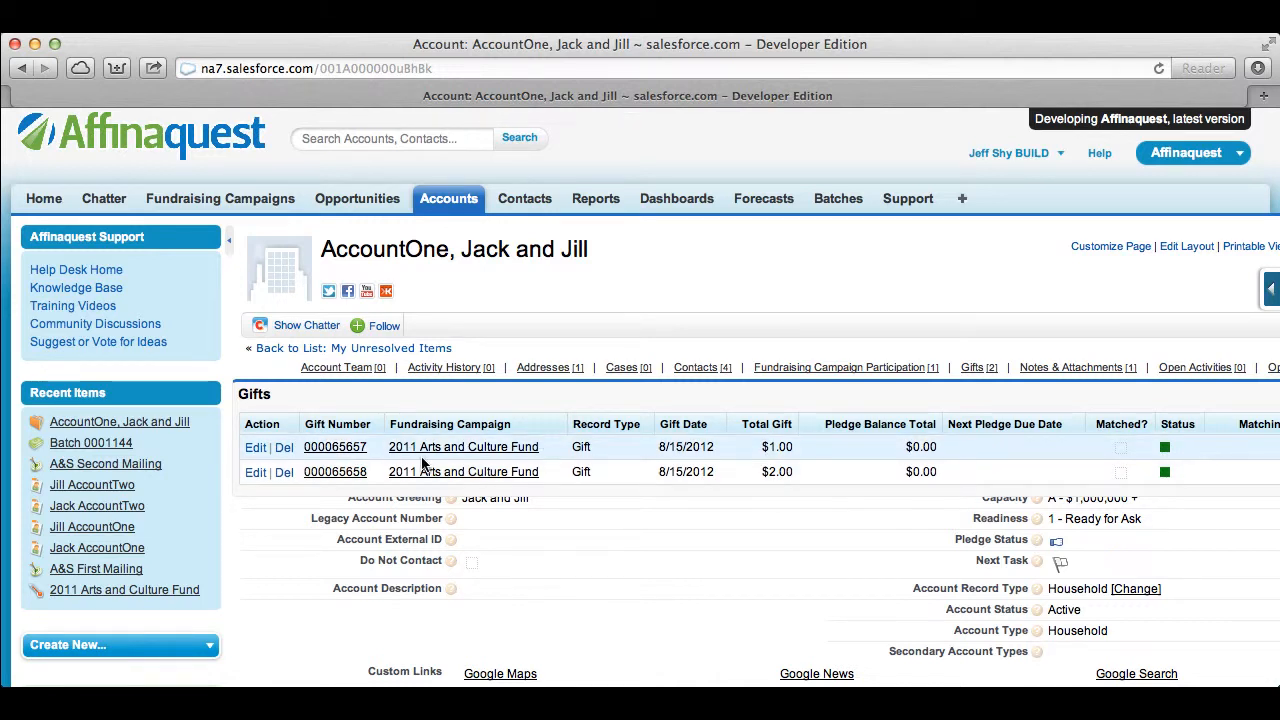
click(337, 450)
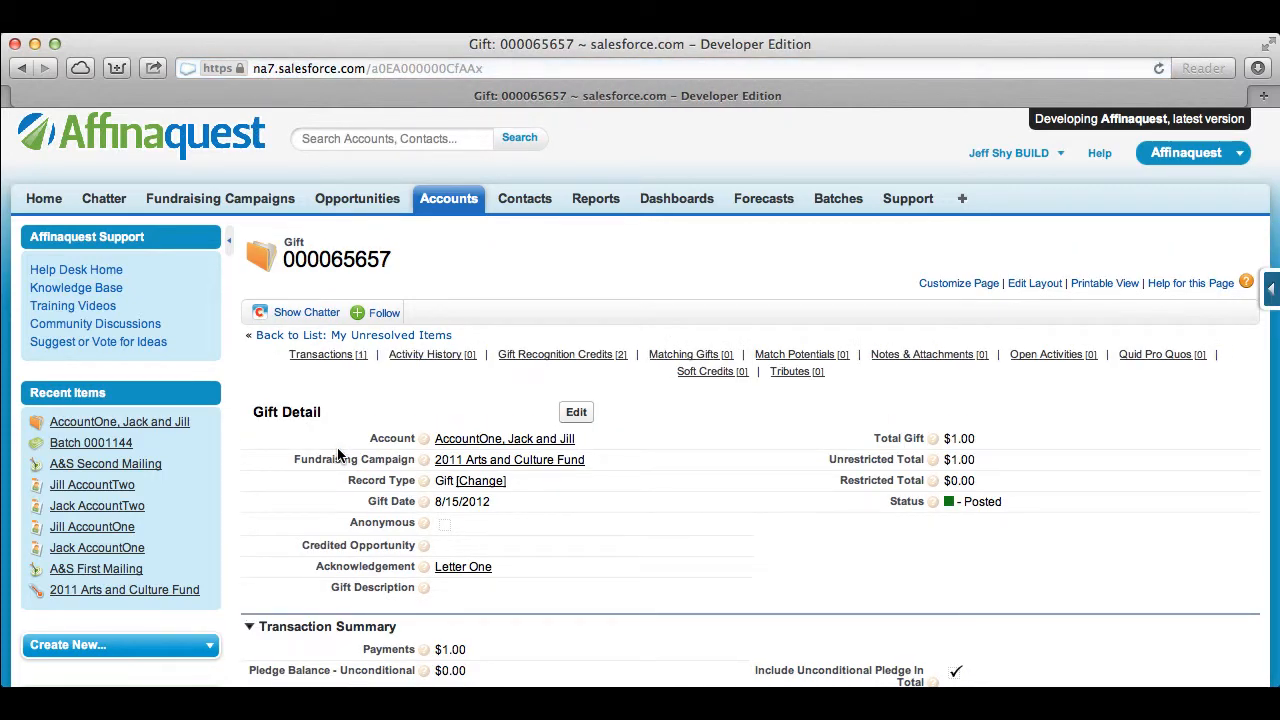
scroll(500, 400, down, 1)
mouse_move(547, 350)
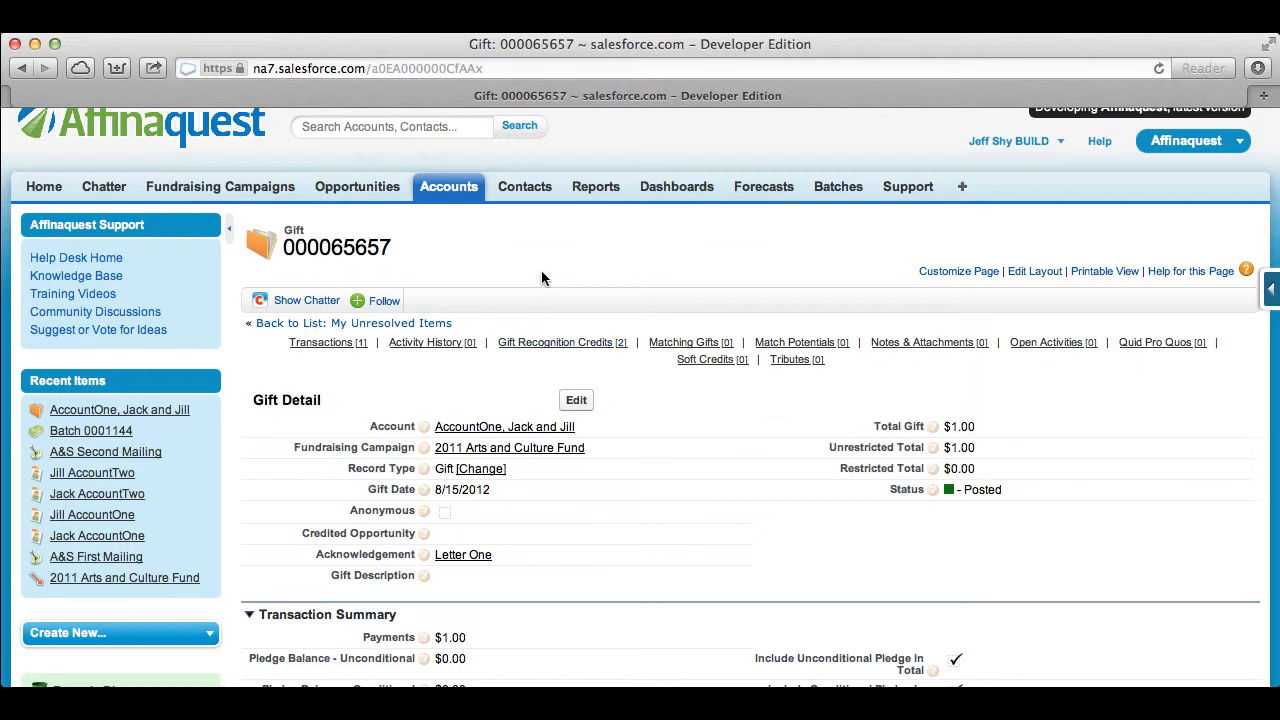
- Return to the merged account, start merging its contacts, and choose the first and last listed contacts as the records to merge
scroll(541, 272, left, 10)
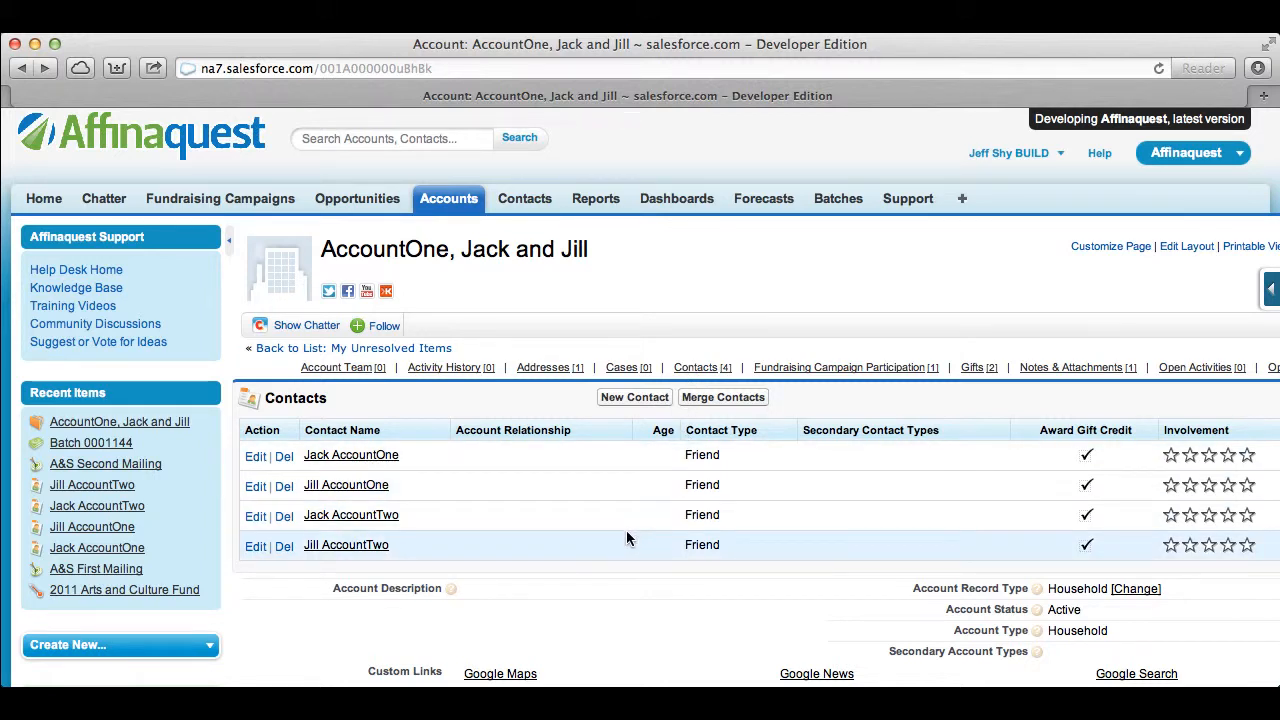
click(721, 398)
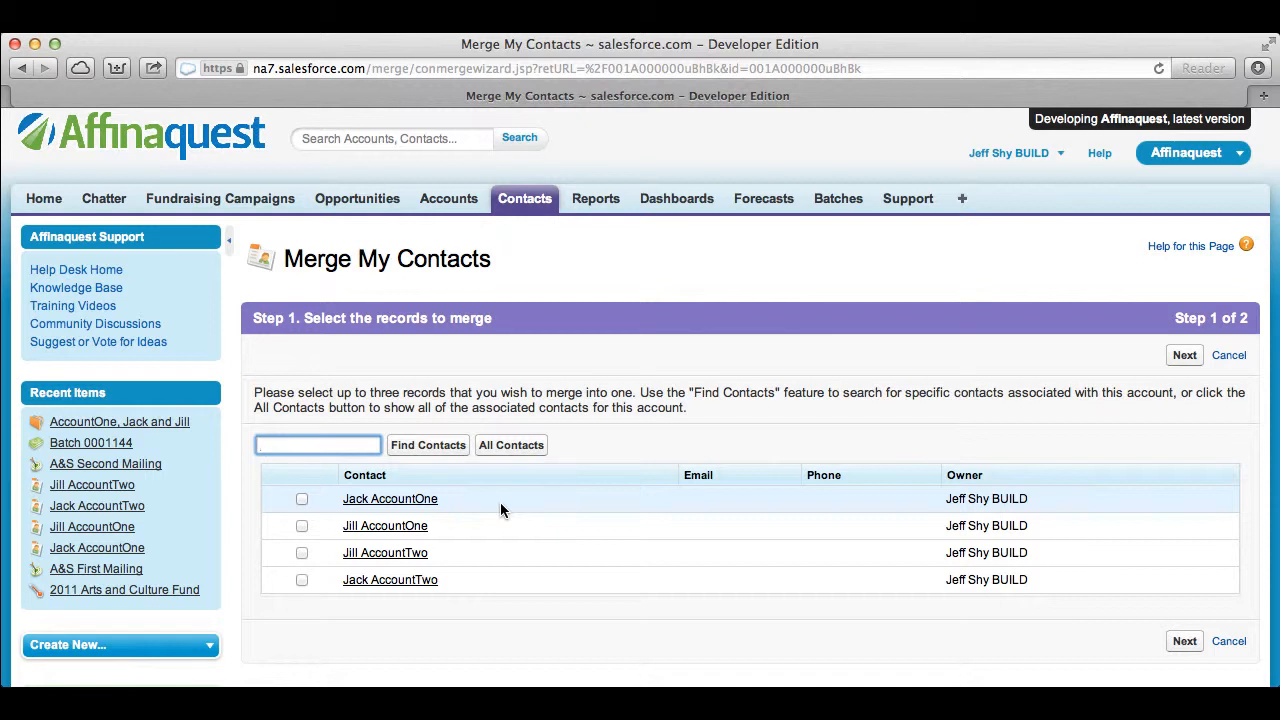
click(302, 499)
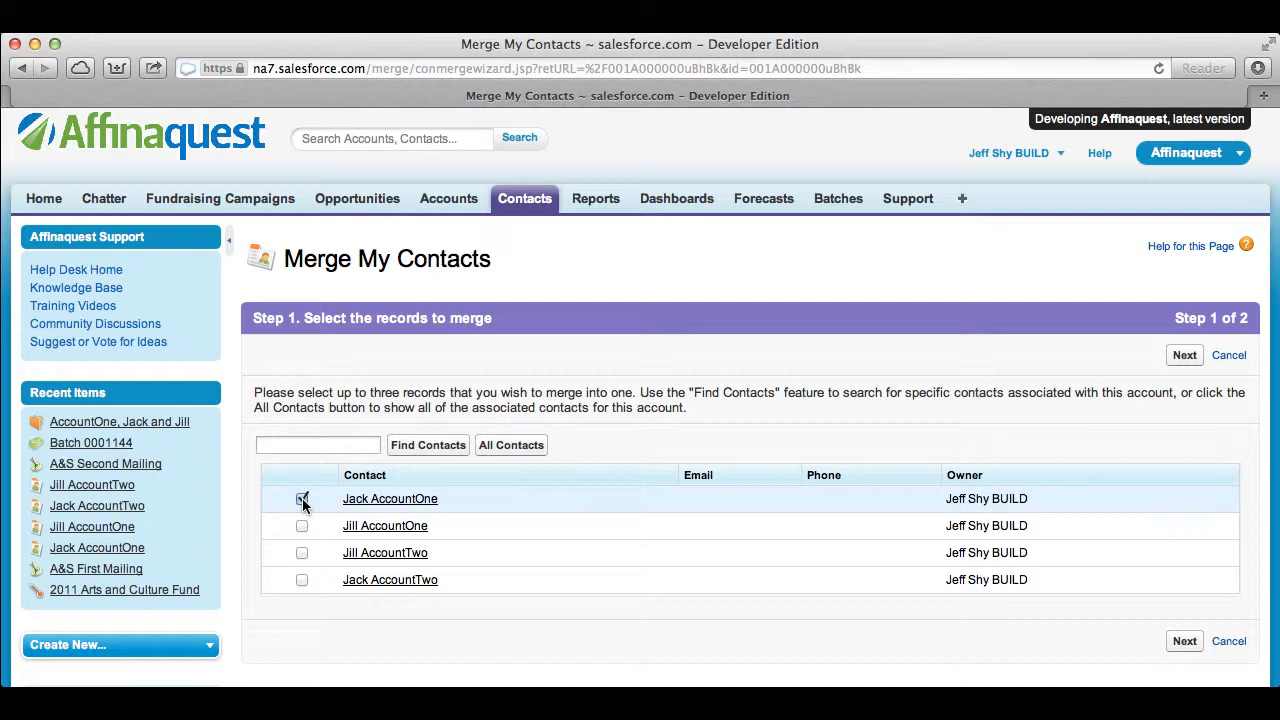
click(302, 581)
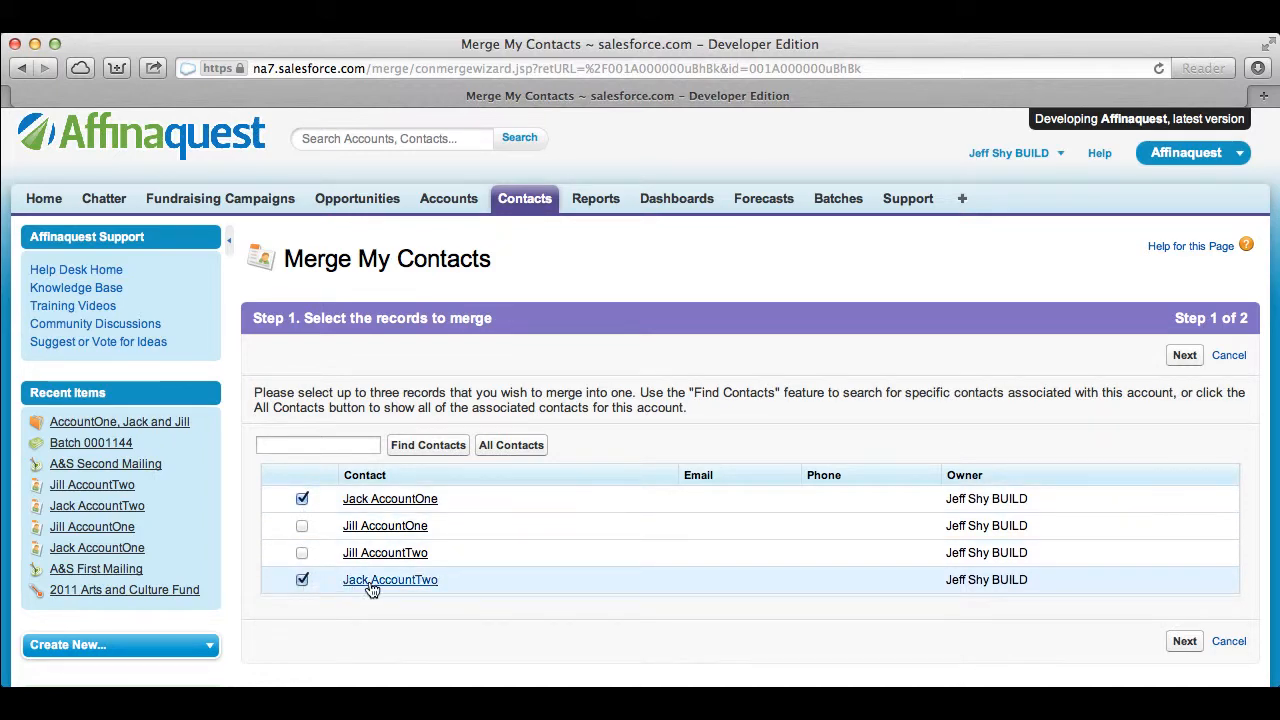
click(1180, 642)
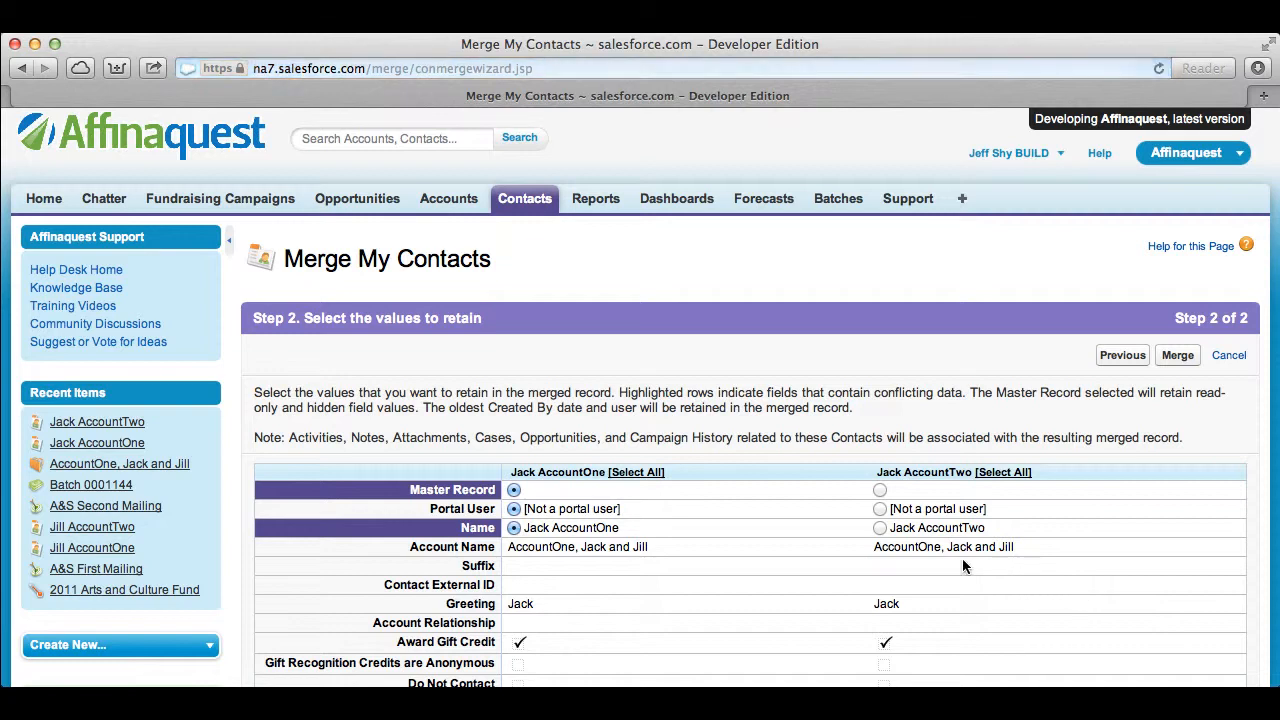
- Review the retained values for the first contact pair, merge them with the AccountOne contact as master record, and confirm the merge
scroll(610, 552, down, 5)
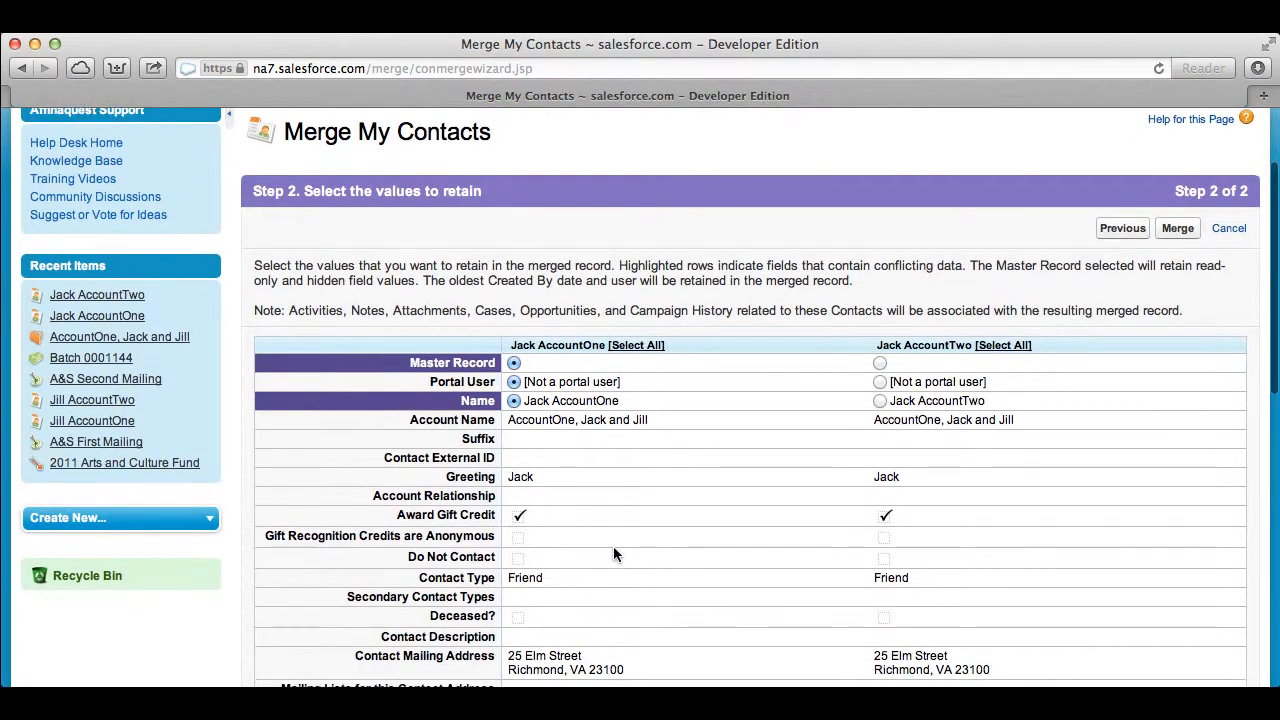
scroll(614, 550, down, 6)
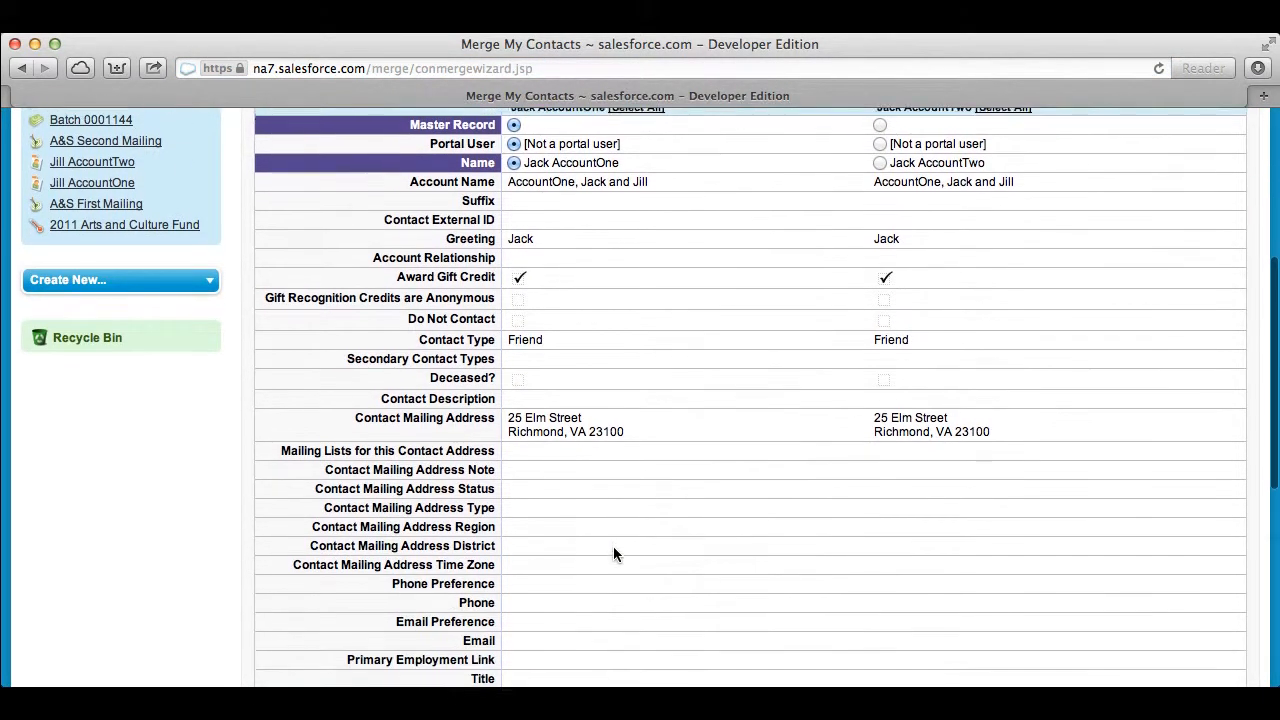
scroll(614, 553, down, 8)
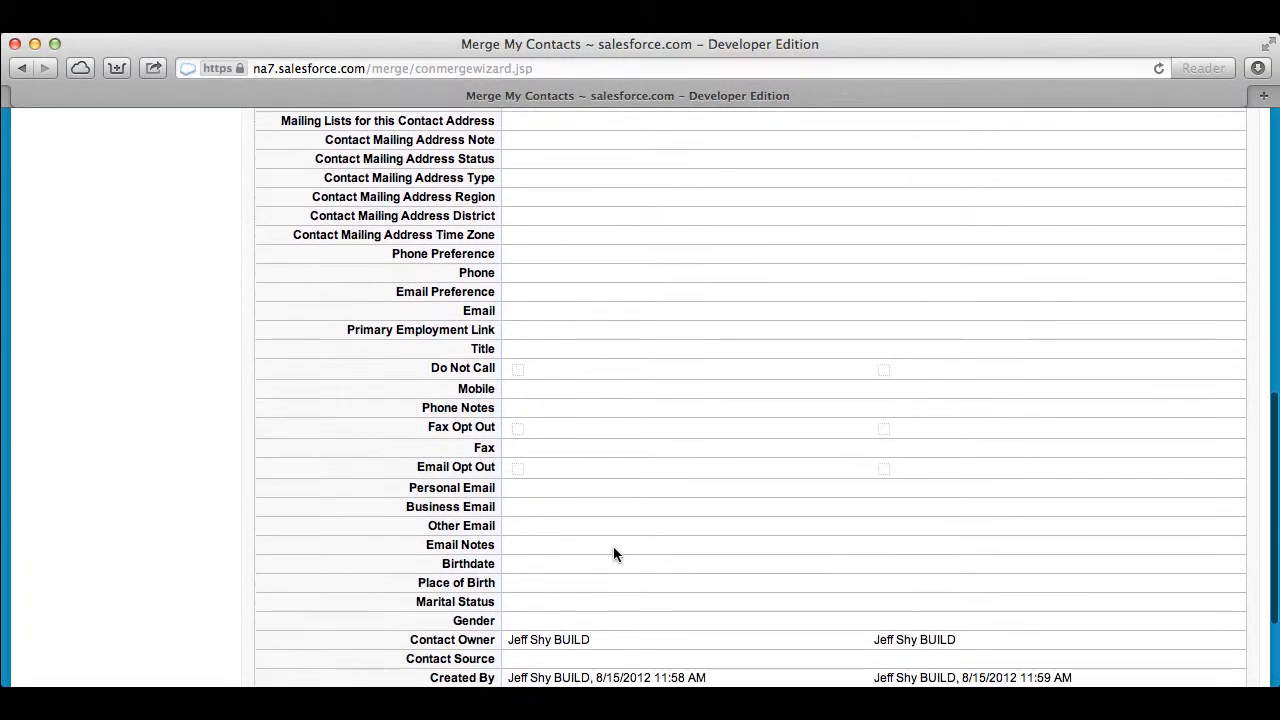
scroll(613, 553, down, 4)
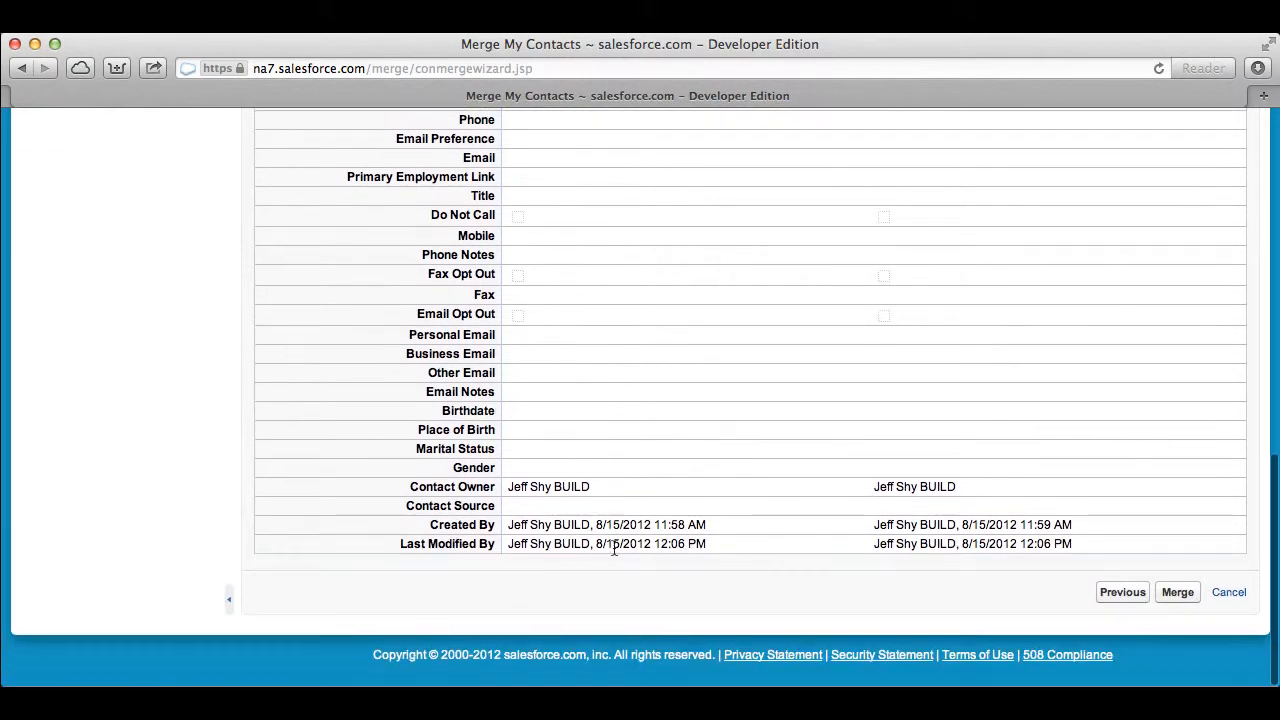
click(1178, 594)
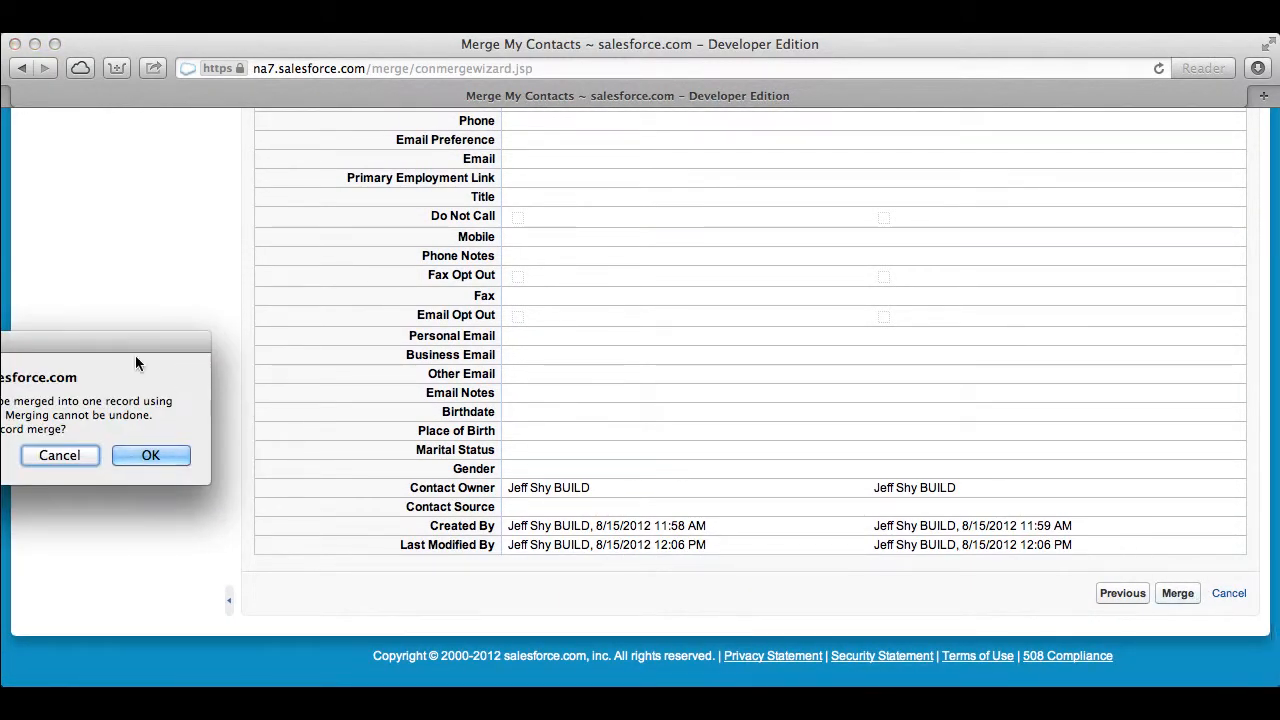
drag(116, 352, 368, 356)
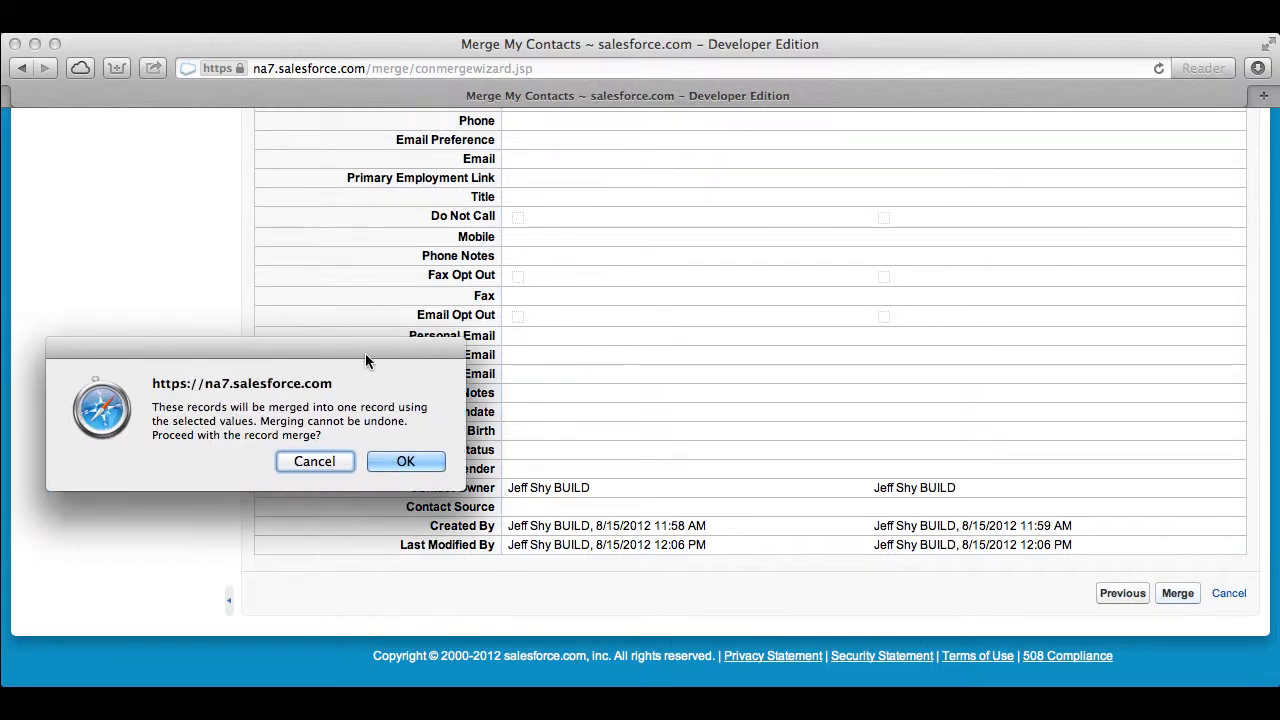
click(403, 470)
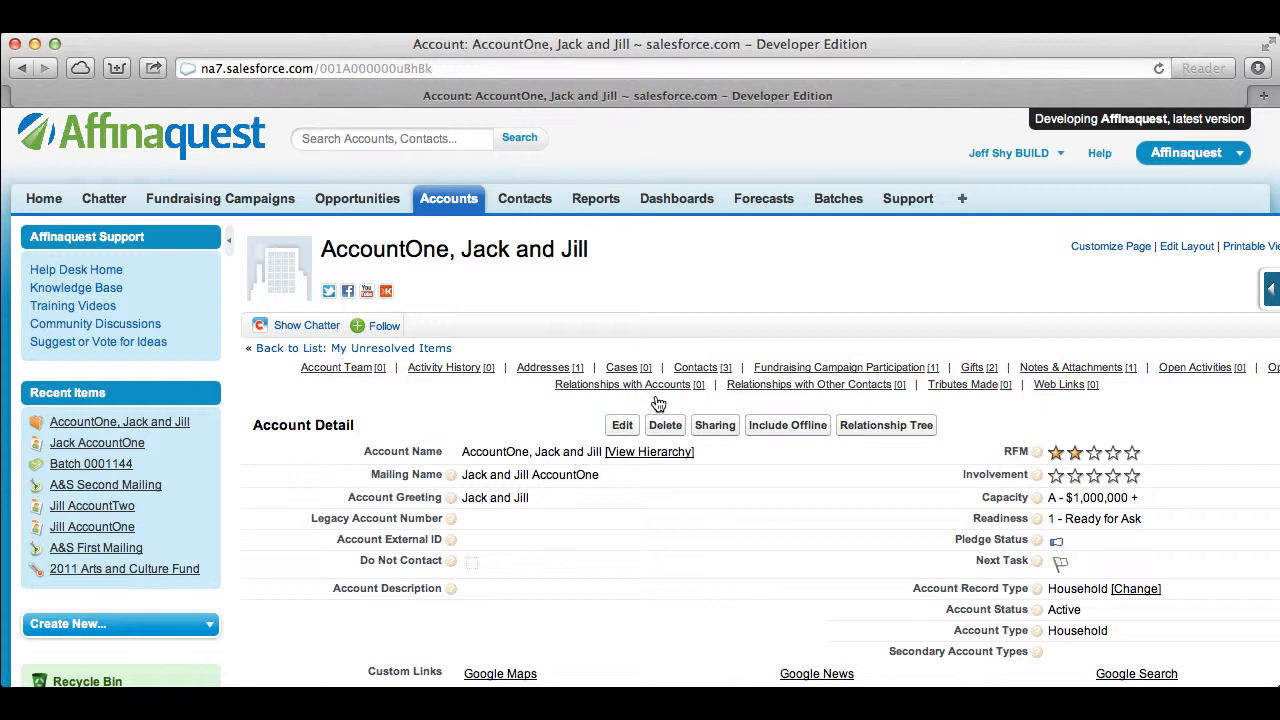
- Start another contact merge from the household account, excluding the first listed contact and keeping the other two as records to merge
mouse_move(694, 374)
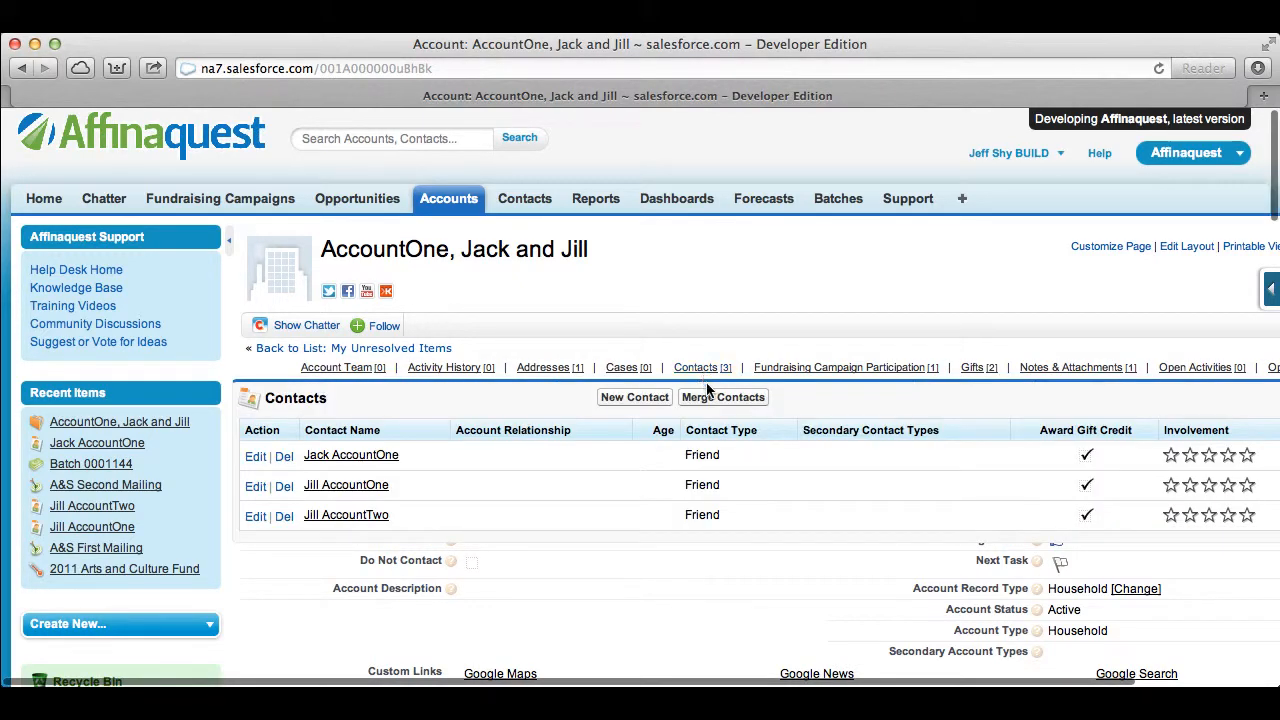
click(708, 398)
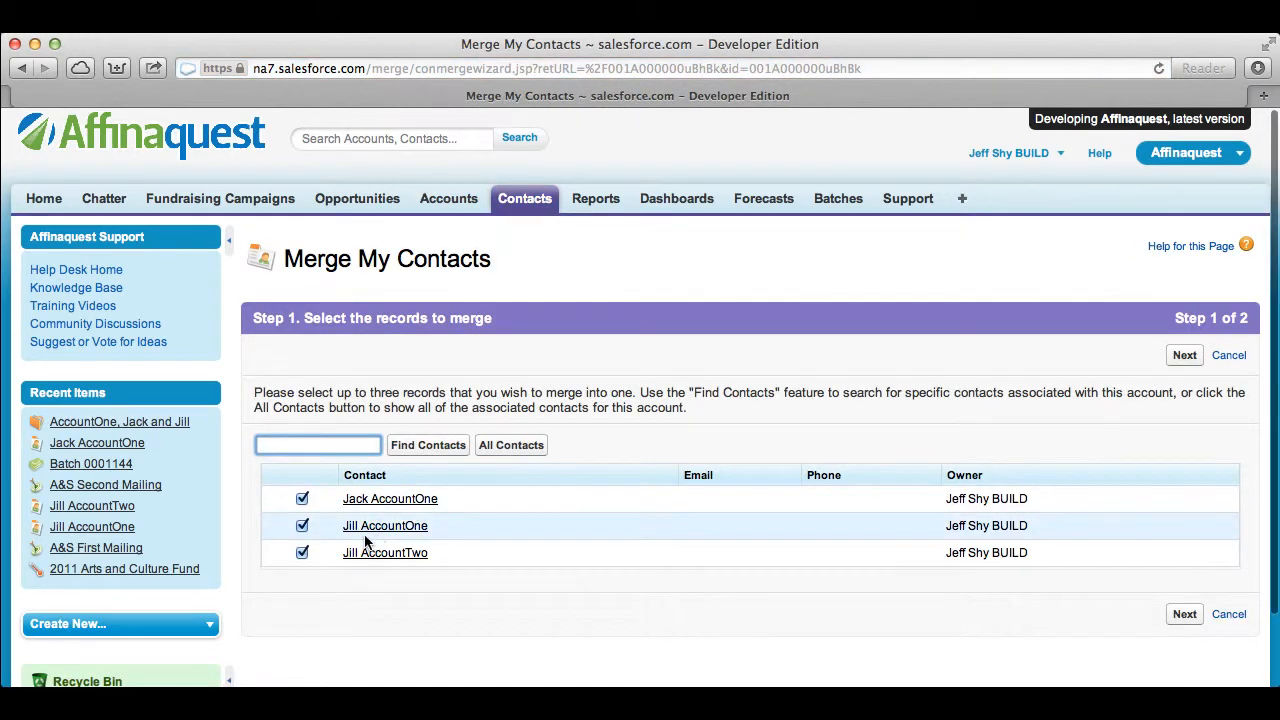
click(302, 498)
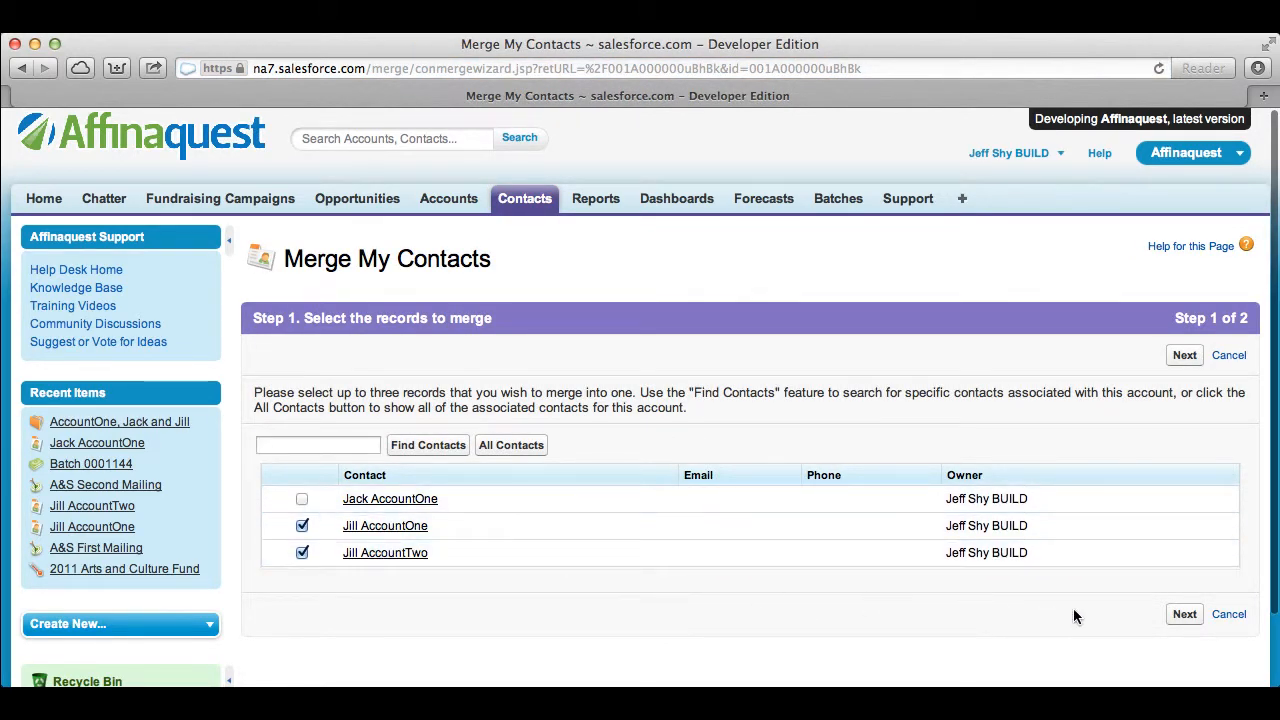
click(1183, 615)
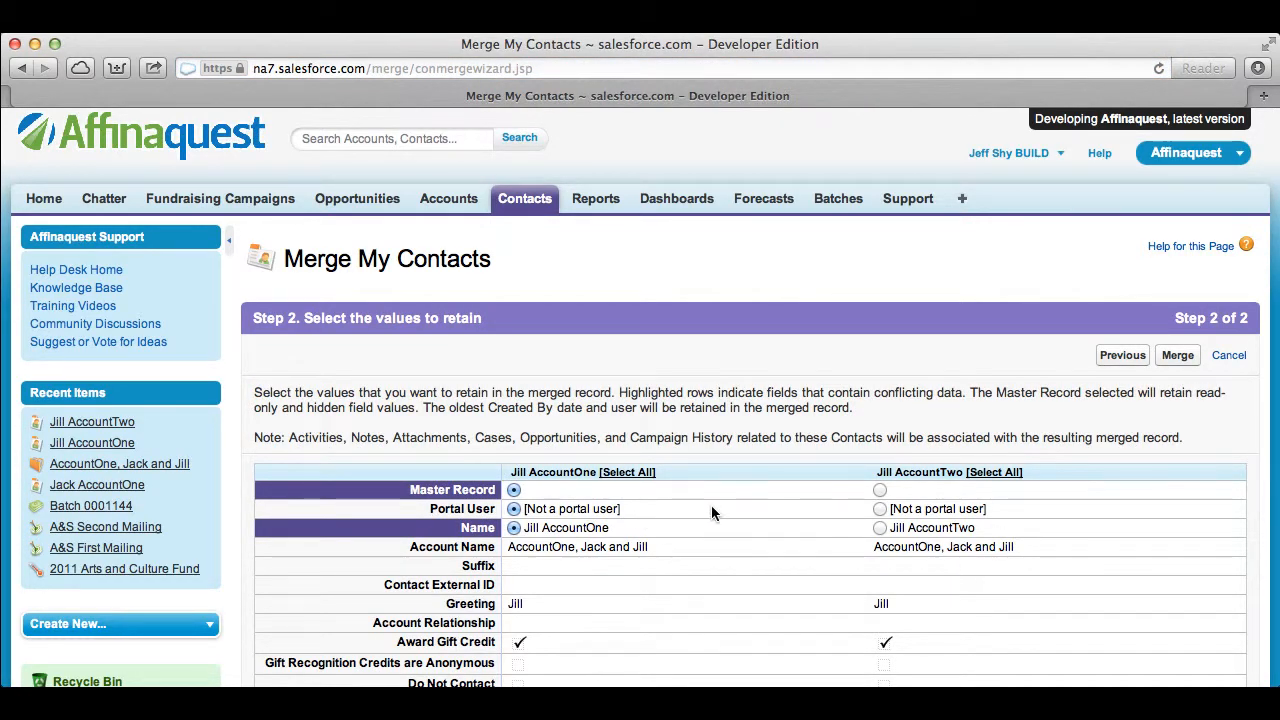
- Merge the second pair of duplicate contacts, retaining the AccountOne contact as master record, and confirm the record merge
scroll(725, 508, down, 3)
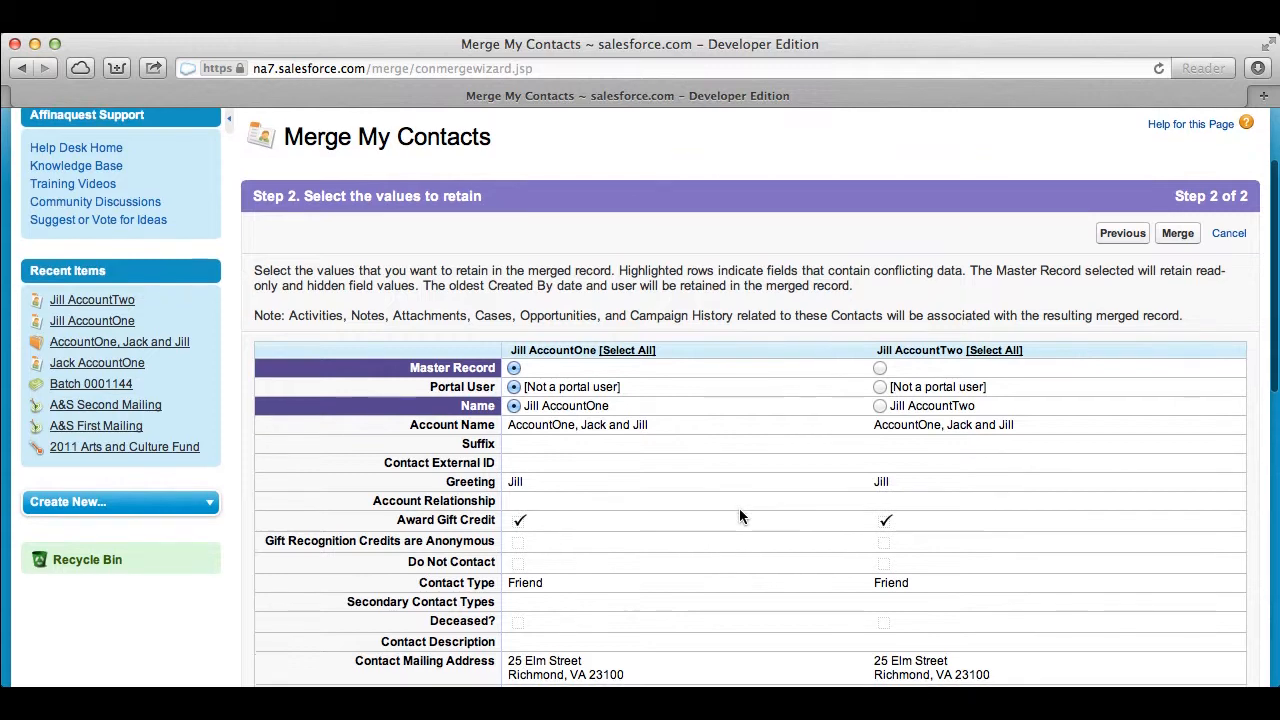
scroll(739, 508, up, 2)
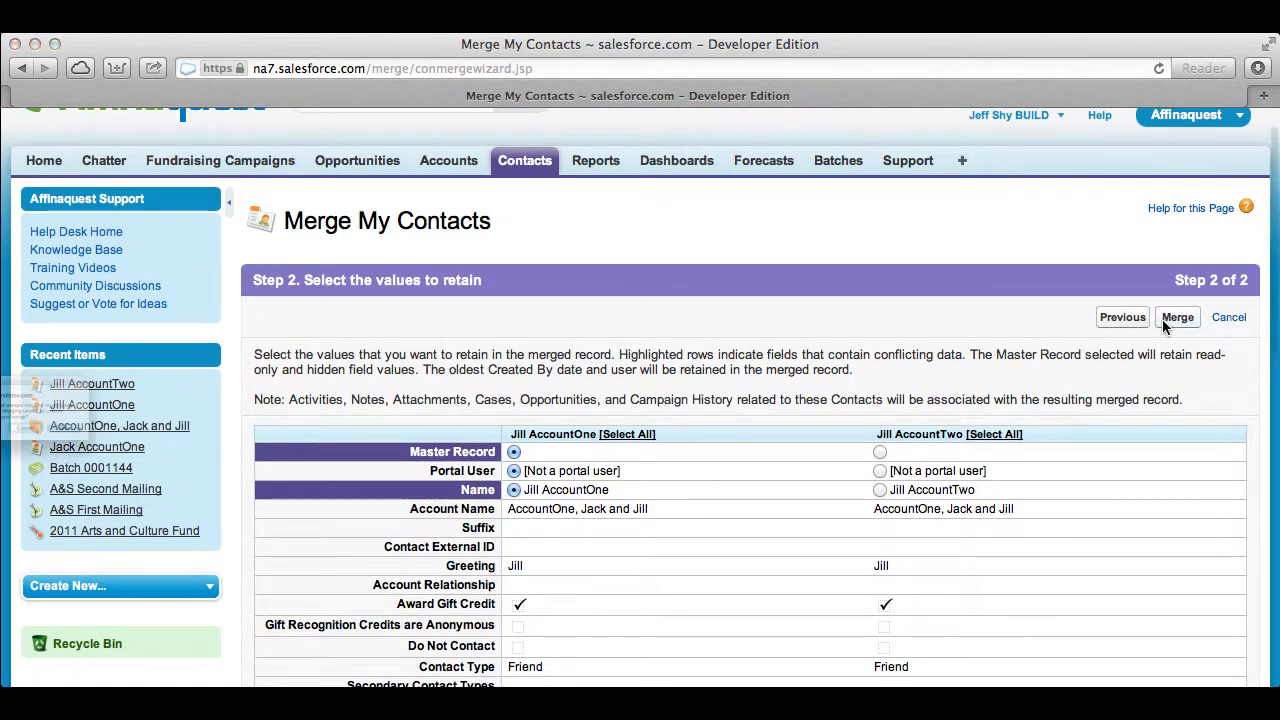
click(1177, 317)
drag(71, 340, 435, 349)
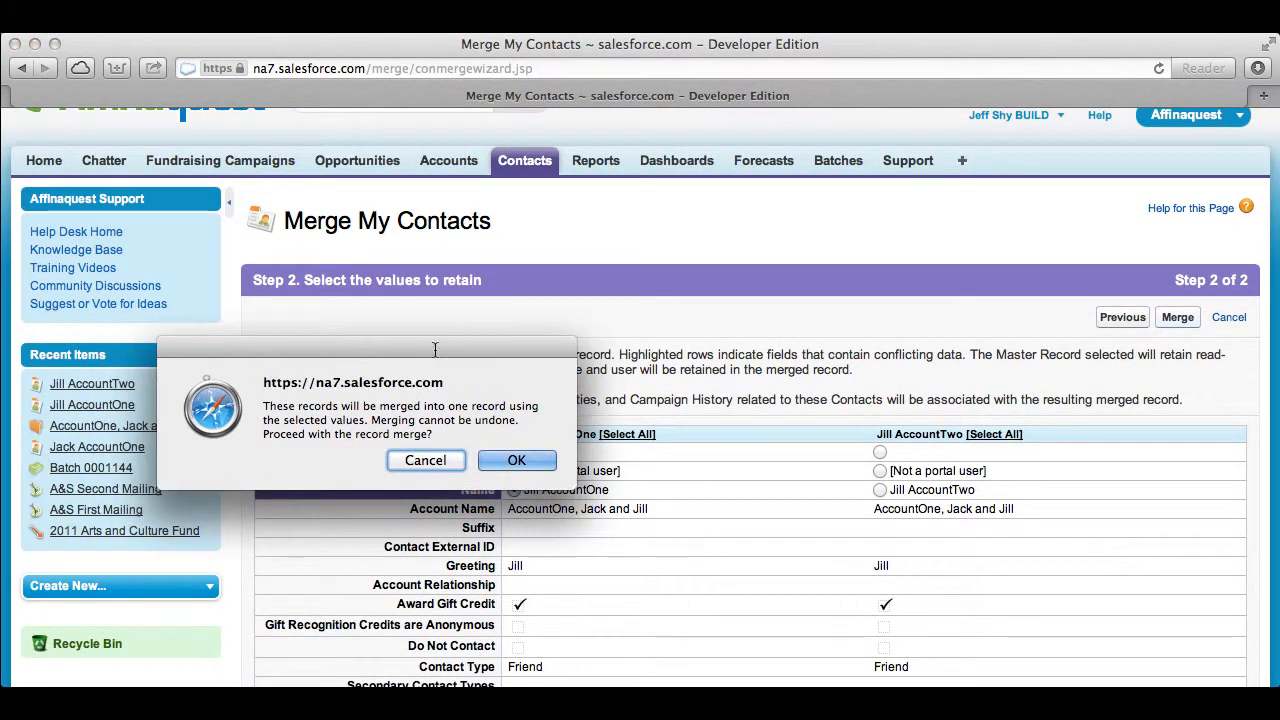
click(516, 460)
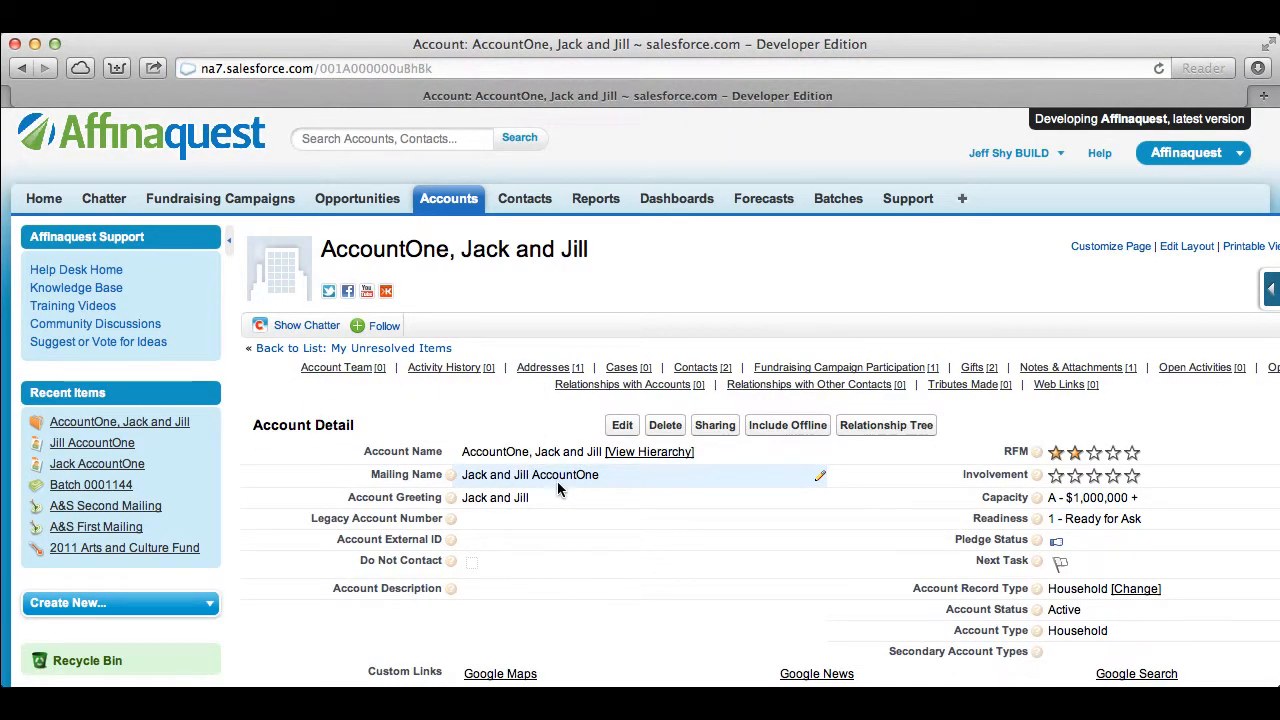
- Check the household's contacts, open the second listed contact, and review its related records, including its addresses
mouse_move(697, 375)
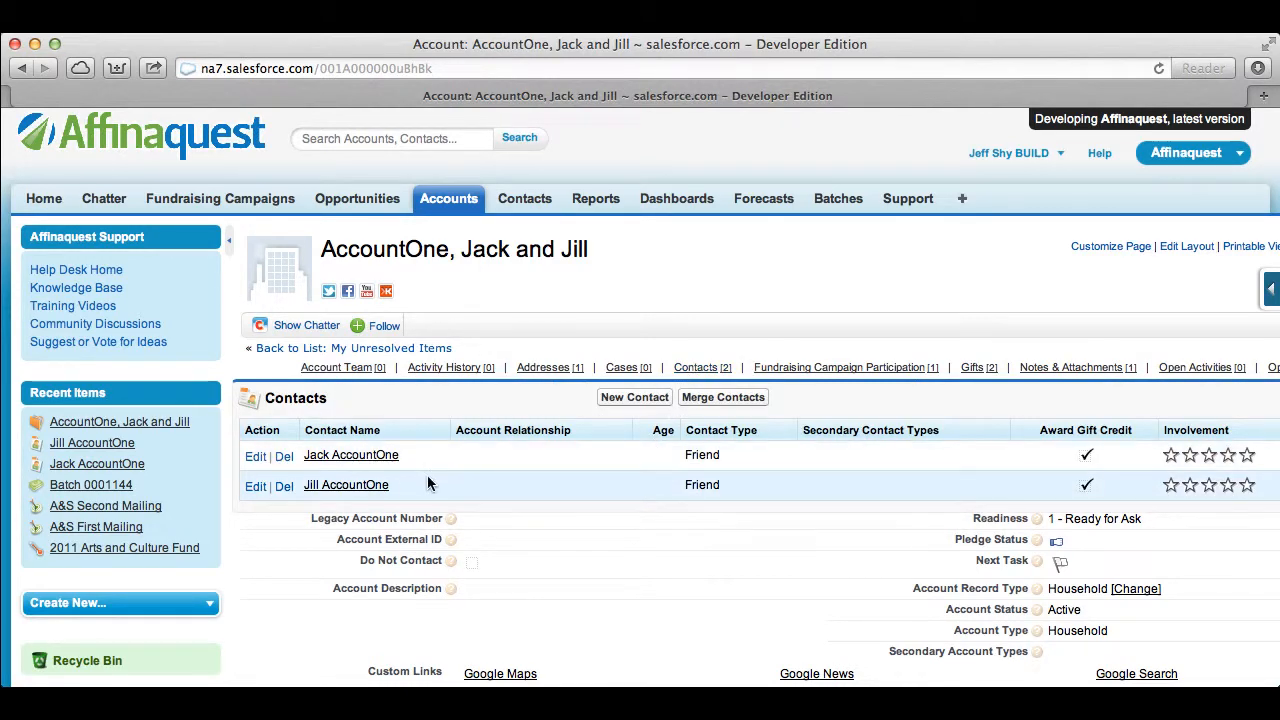
click(348, 486)
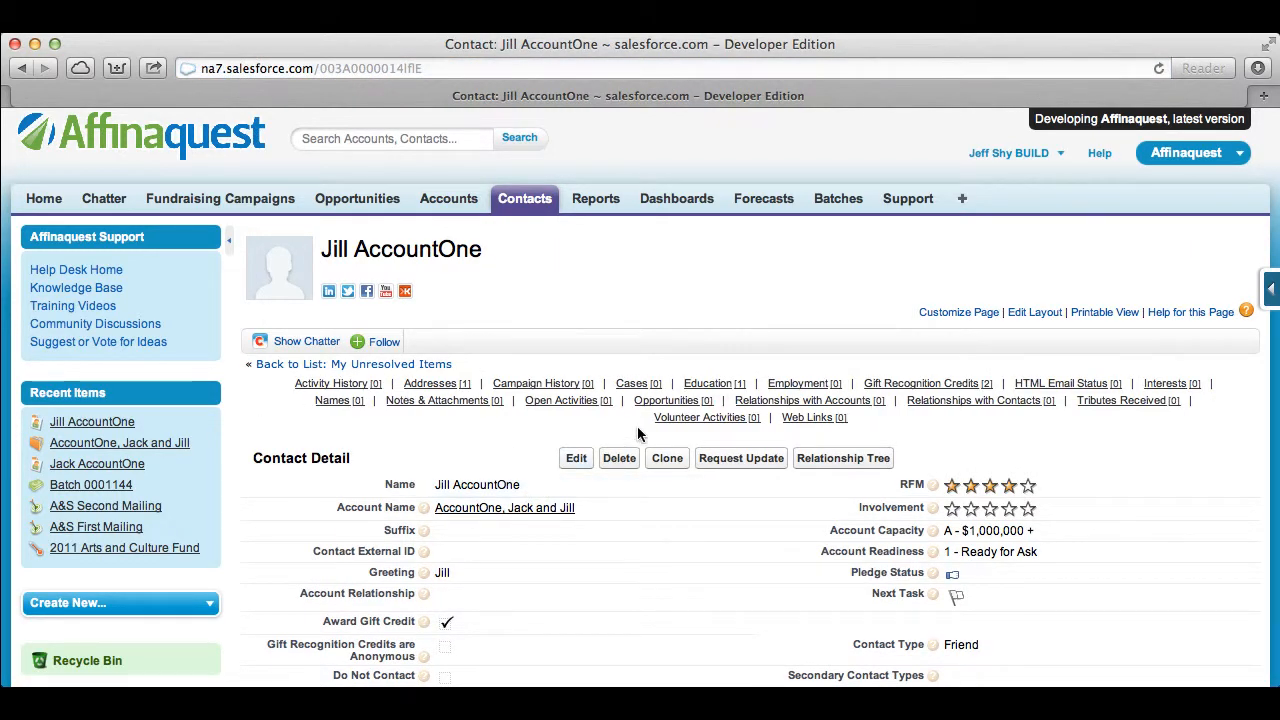
mouse_move(710, 393)
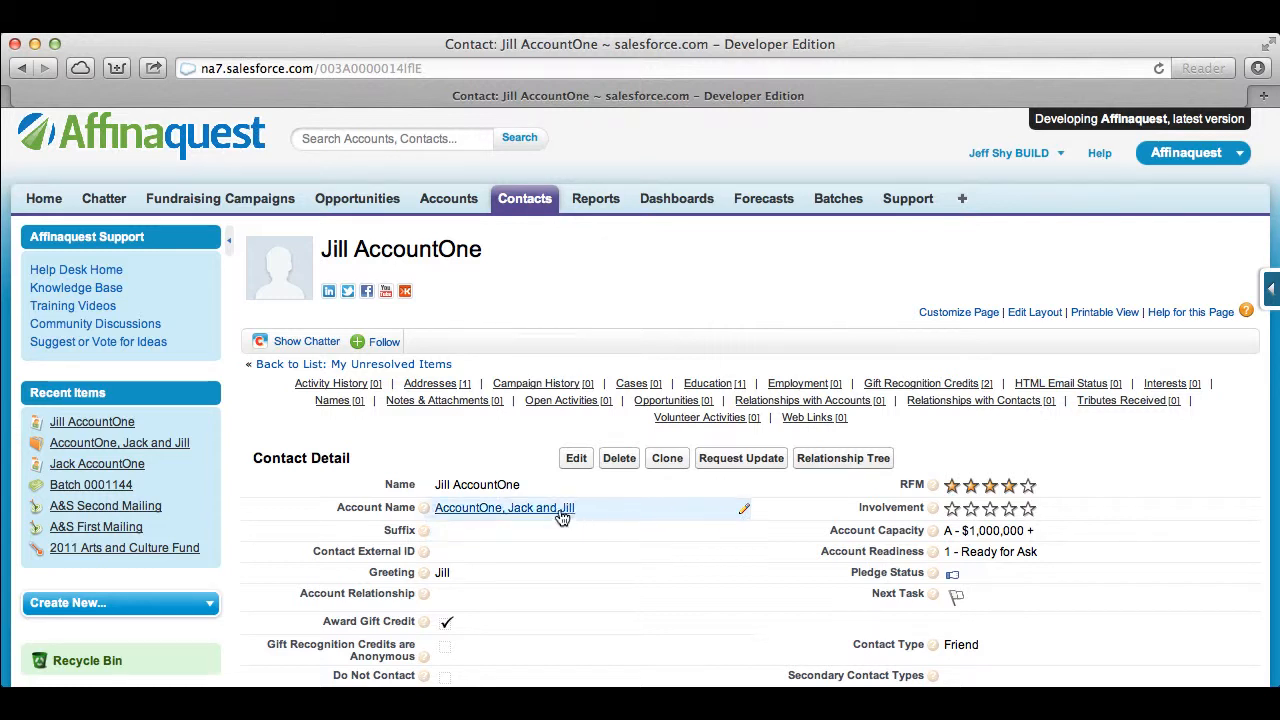
mouse_move(437, 388)
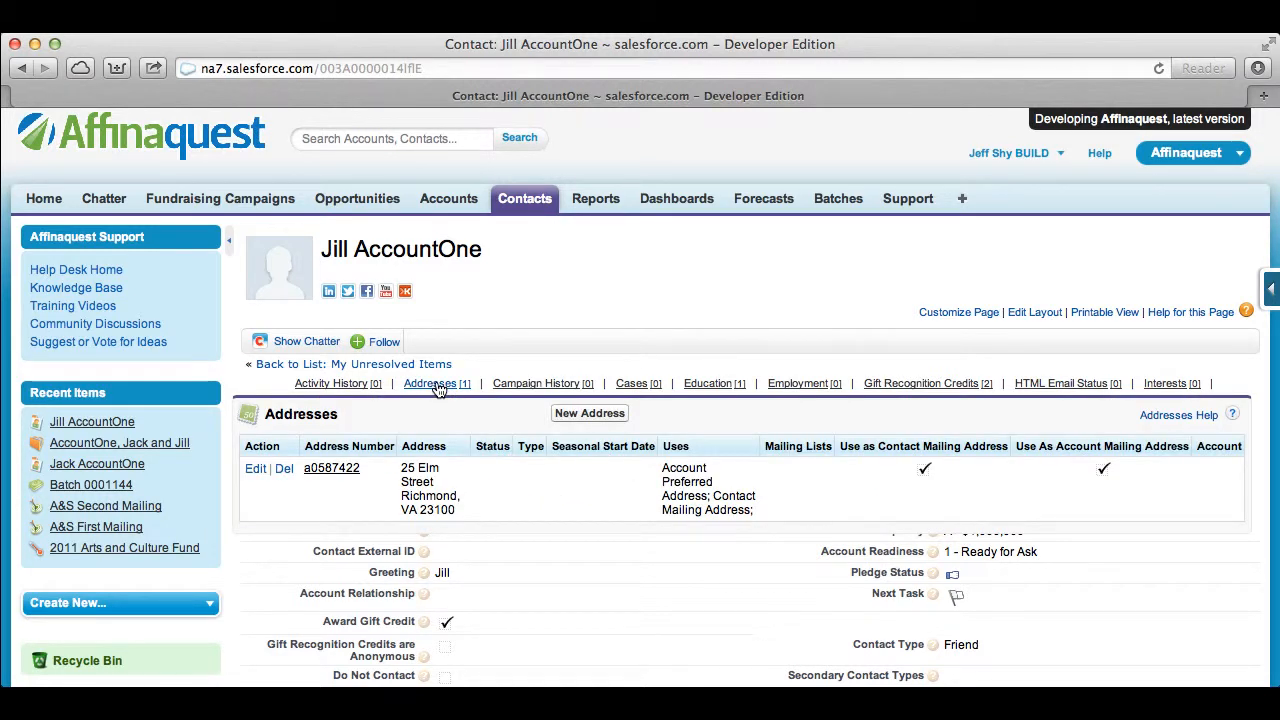